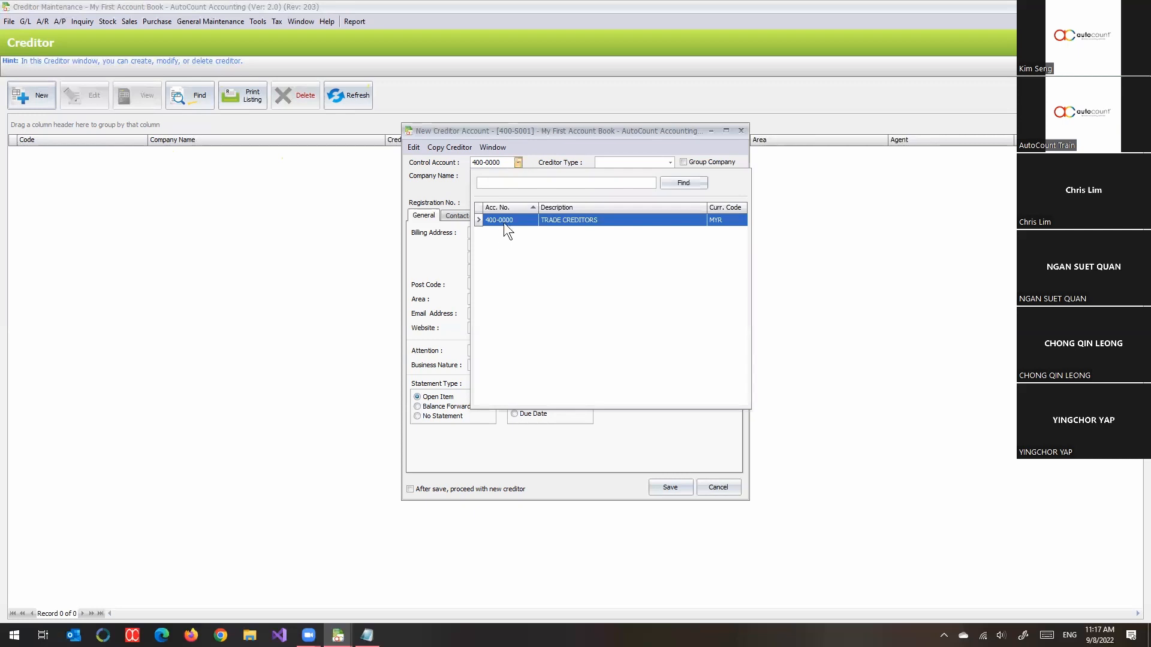
- Set control account 400-0000 (Trade Creditors) for SUPPLIER XYZ and move to the billing address
{"action": "left_click", "coordinate": [431, 248]}
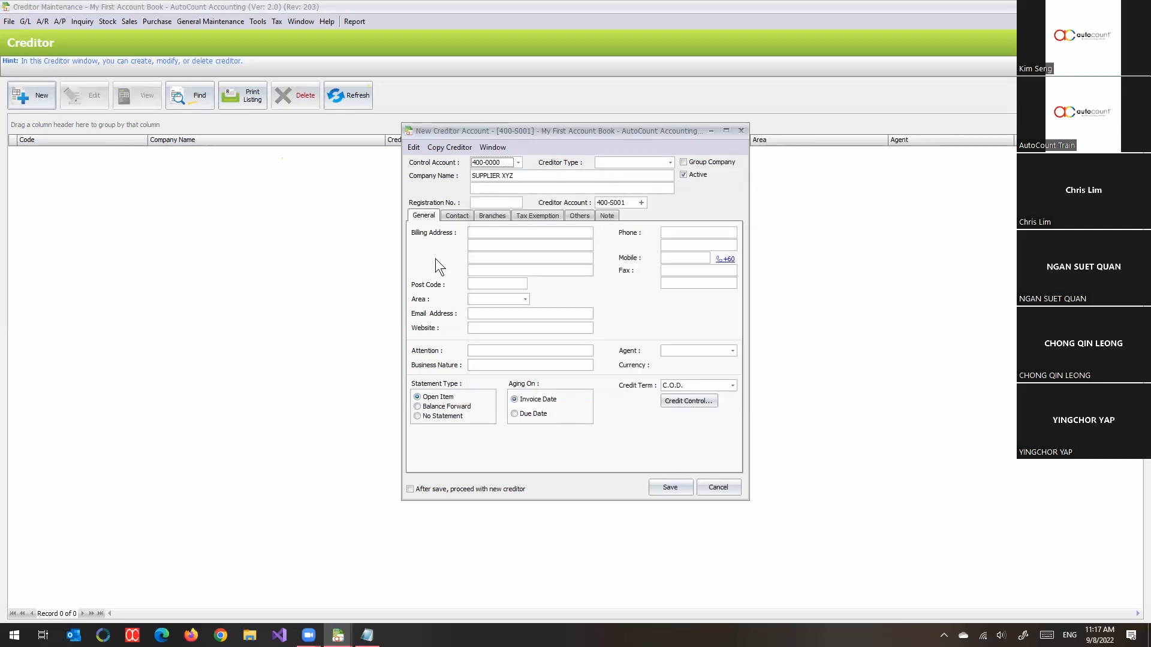
{"action": "left_click", "coordinate": [482, 233]}
{"action": "left_click", "coordinate": [490, 217]}
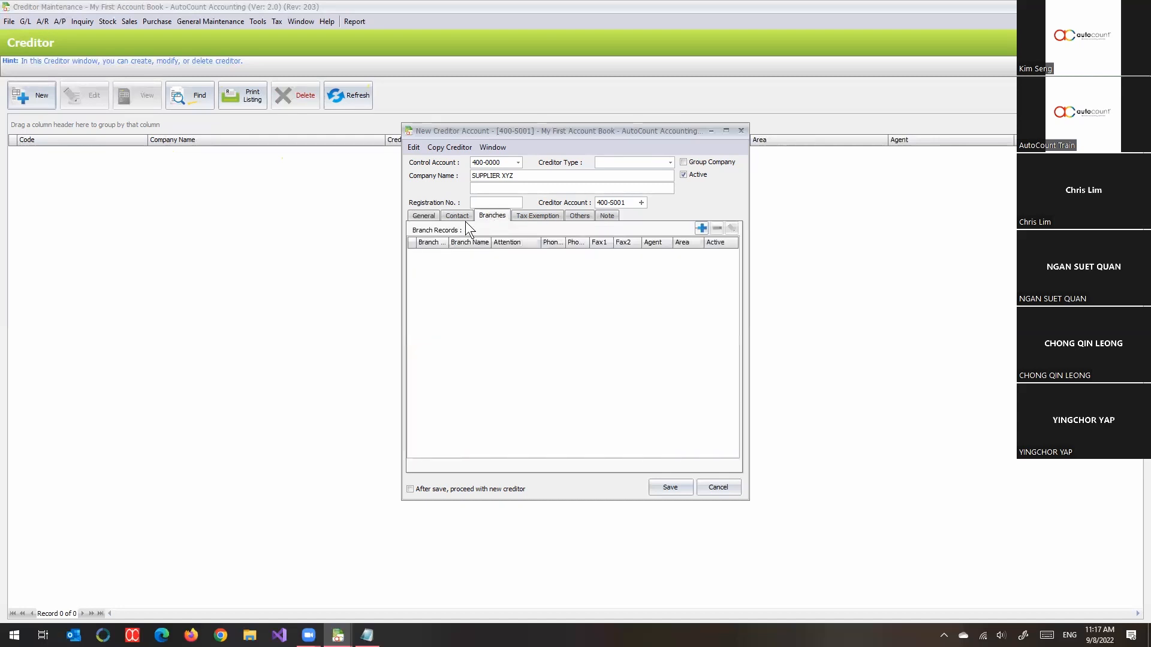
{"action": "left_click", "coordinate": [458, 216]}
{"action": "left_click", "coordinate": [487, 216]}
{"action": "left_click", "coordinate": [570, 218]}
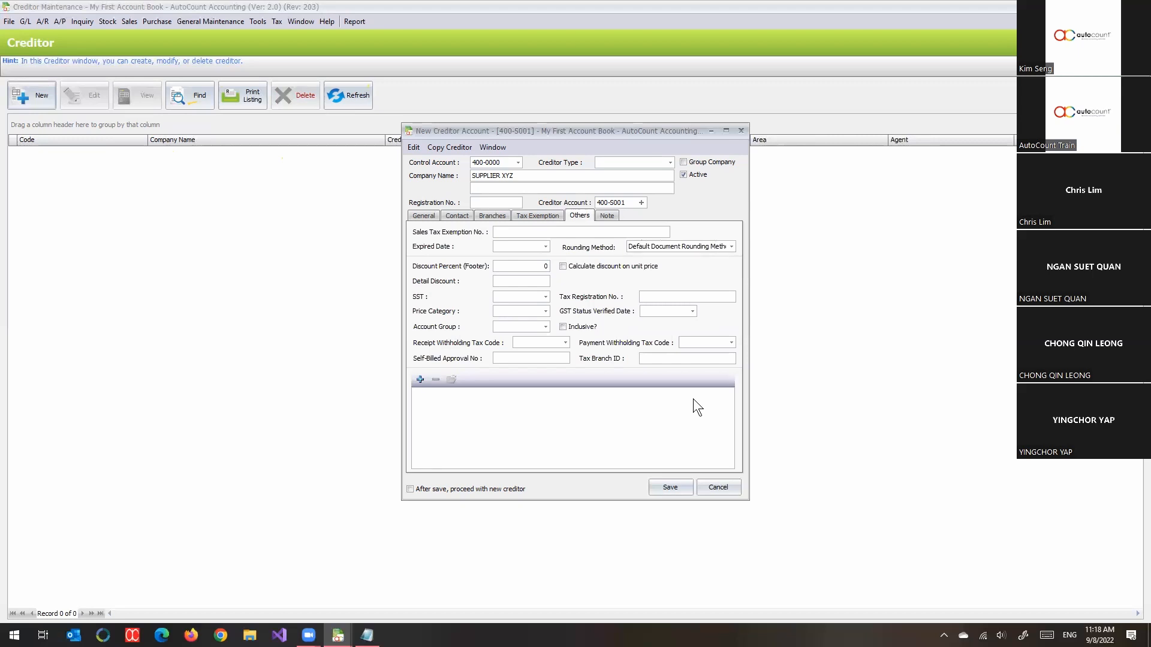
{"action": "left_click", "coordinate": [421, 217]}
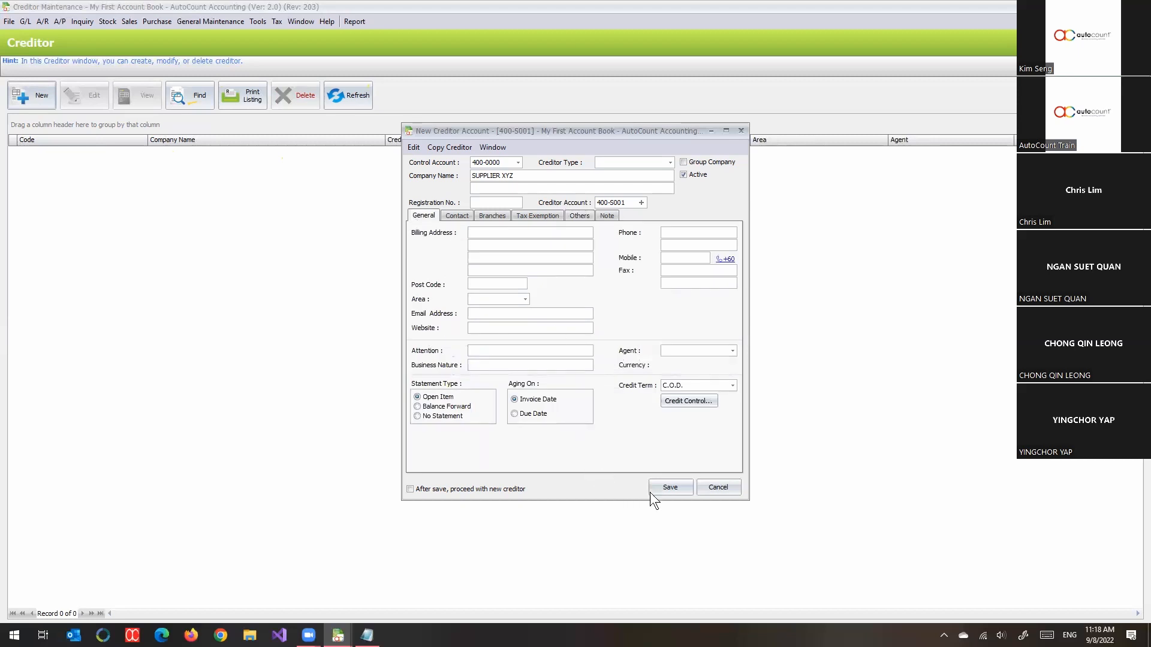
- Save SUPPLIER XYZ as creditor 400-S001 and go to the accounts receivable functions
{"action": "left_click", "coordinate": [668, 489]}
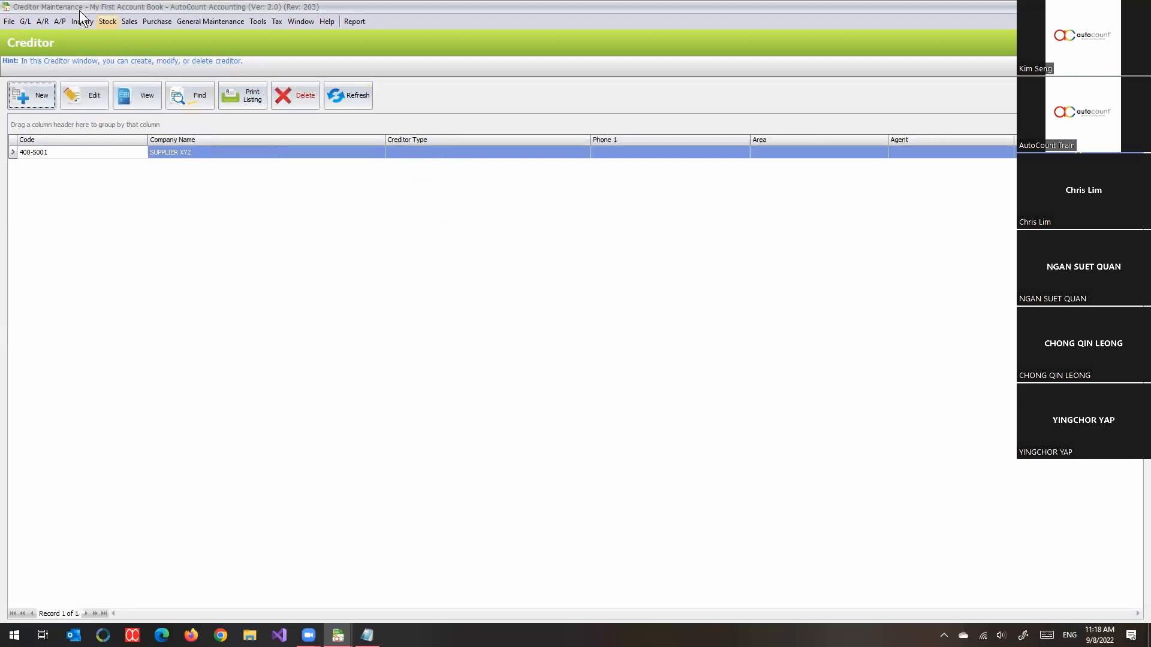
{"action": "left_click", "coordinate": [44, 23]}
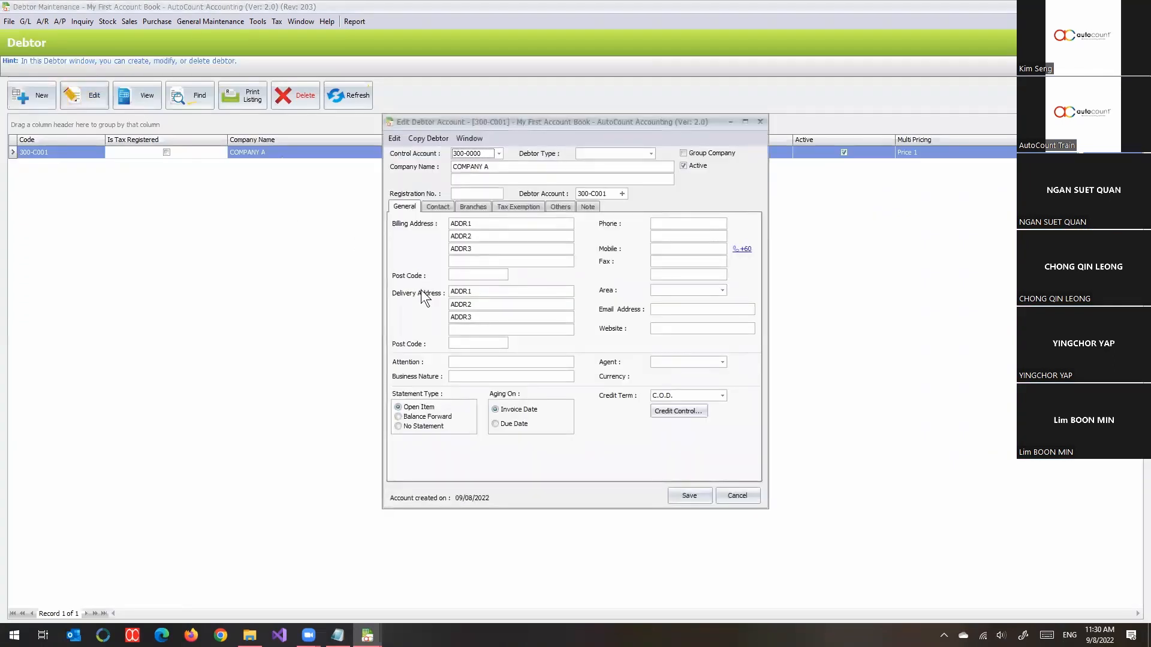
- Check the SST tax code list on COMPANY A's Others tab, leaving the code empty
{"action": "left_click", "coordinate": [559, 209]}
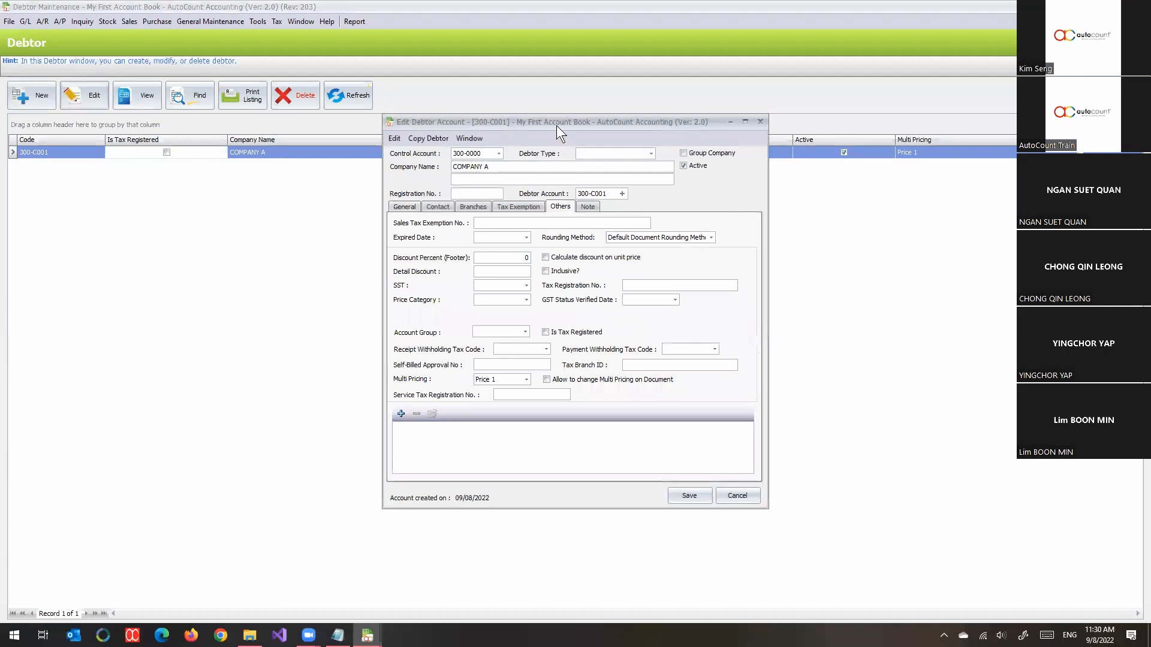
{"action": "left_click_drag", "start_coordinate": [555, 123], "coordinate": [481, 92]}
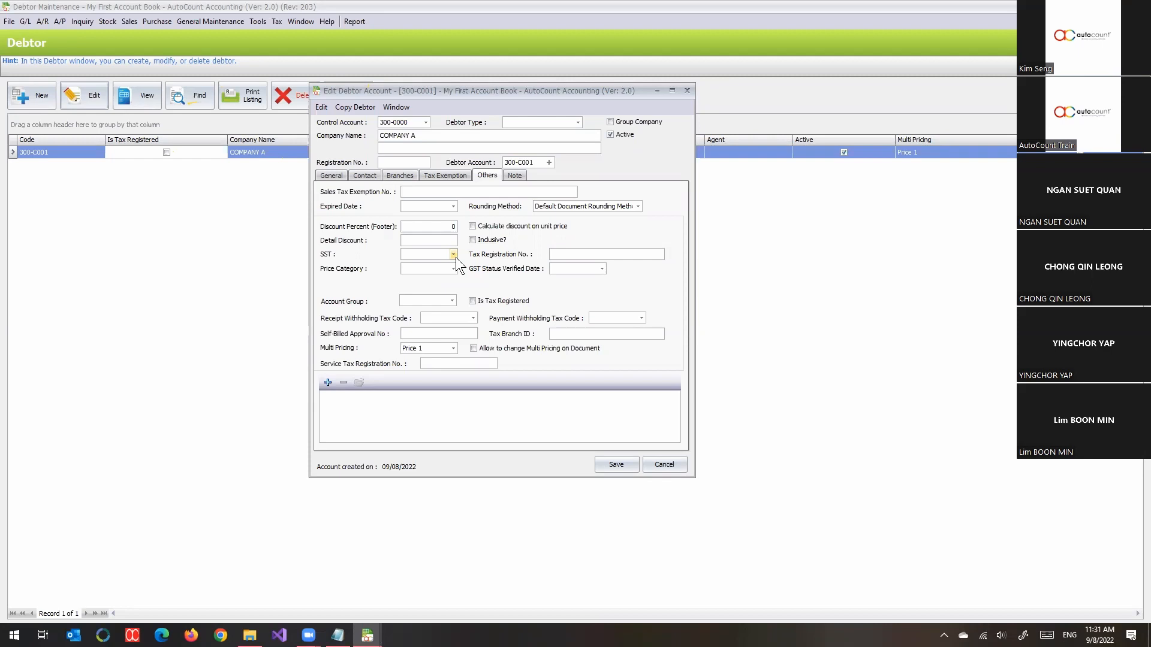
{"action": "left_click", "coordinate": [454, 254]}
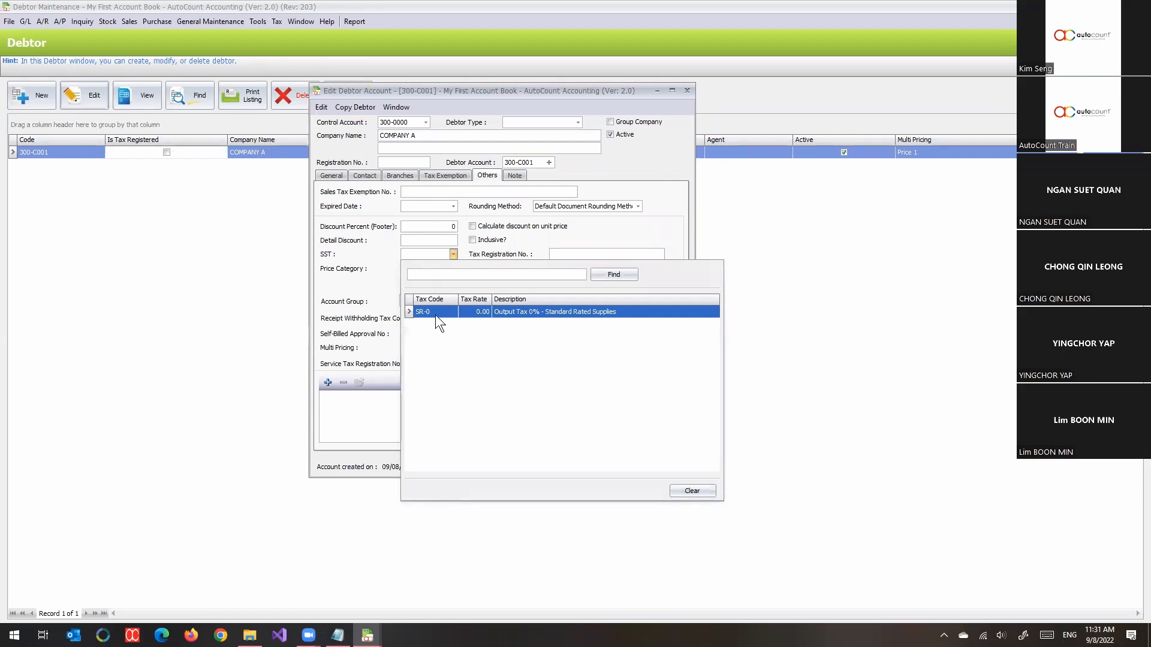
{"action": "left_click", "coordinate": [355, 285]}
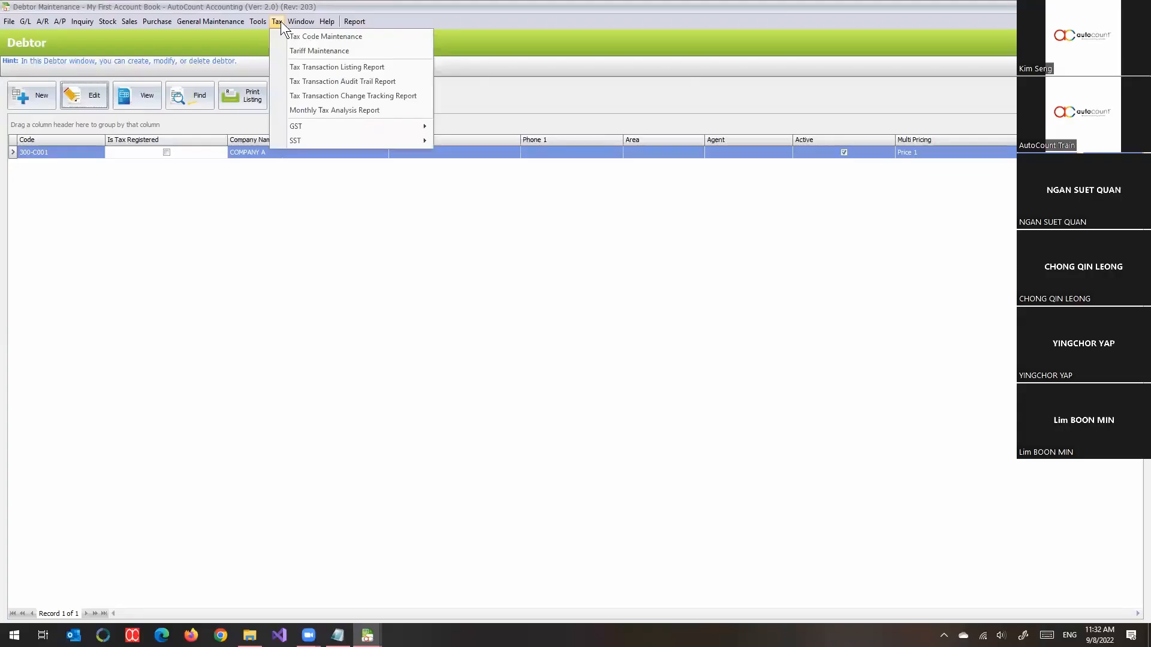
- Open Tax Code Maintenance listing the TX-0, ZP and SR-0 codes
{"action": "left_click", "coordinate": [354, 38]}
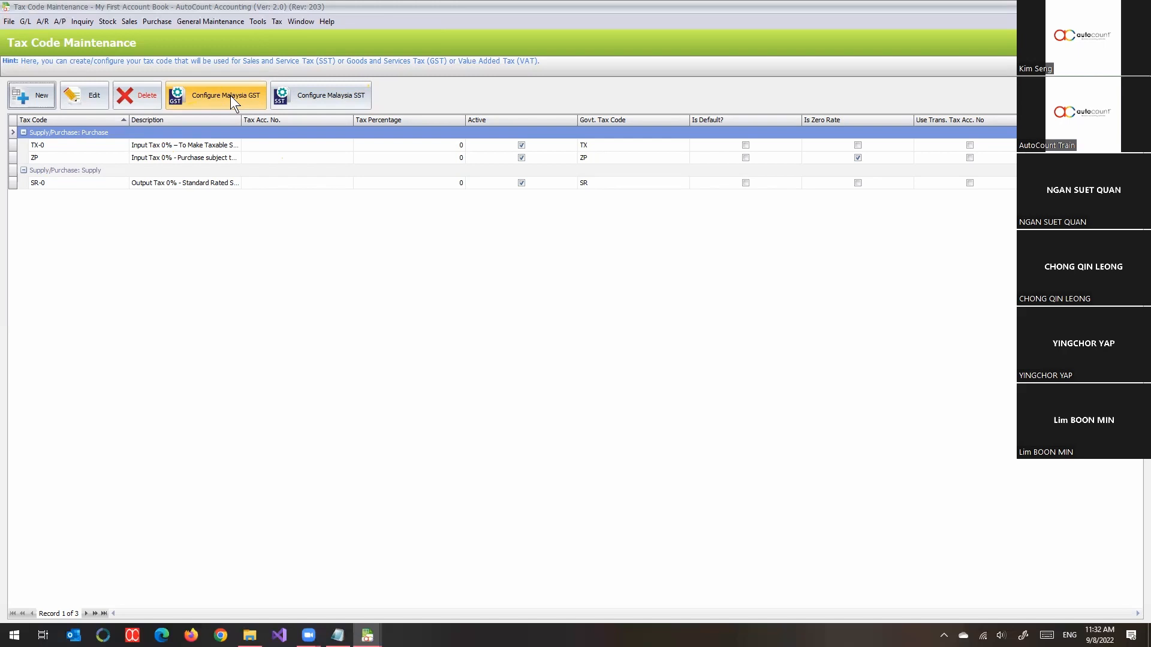
{"action": "left_click", "coordinate": [340, 102]}
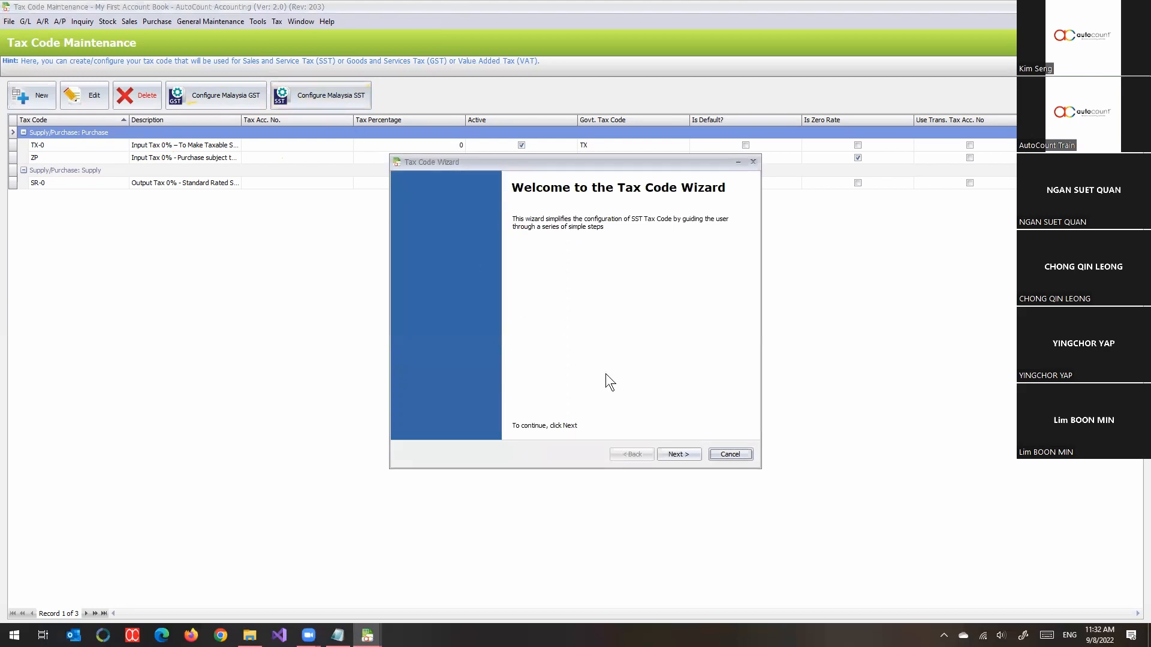
{"action": "left_click", "coordinate": [678, 454]}
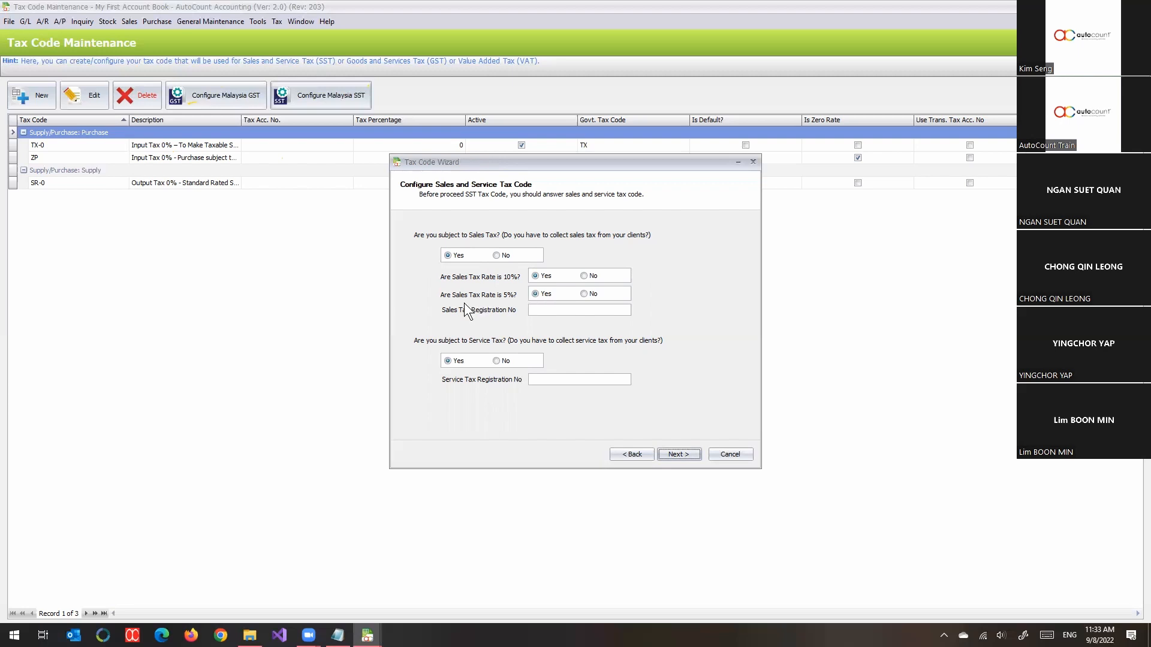
{"action": "left_click", "coordinate": [535, 310]}
{"action": "left_click", "coordinate": [684, 454]}
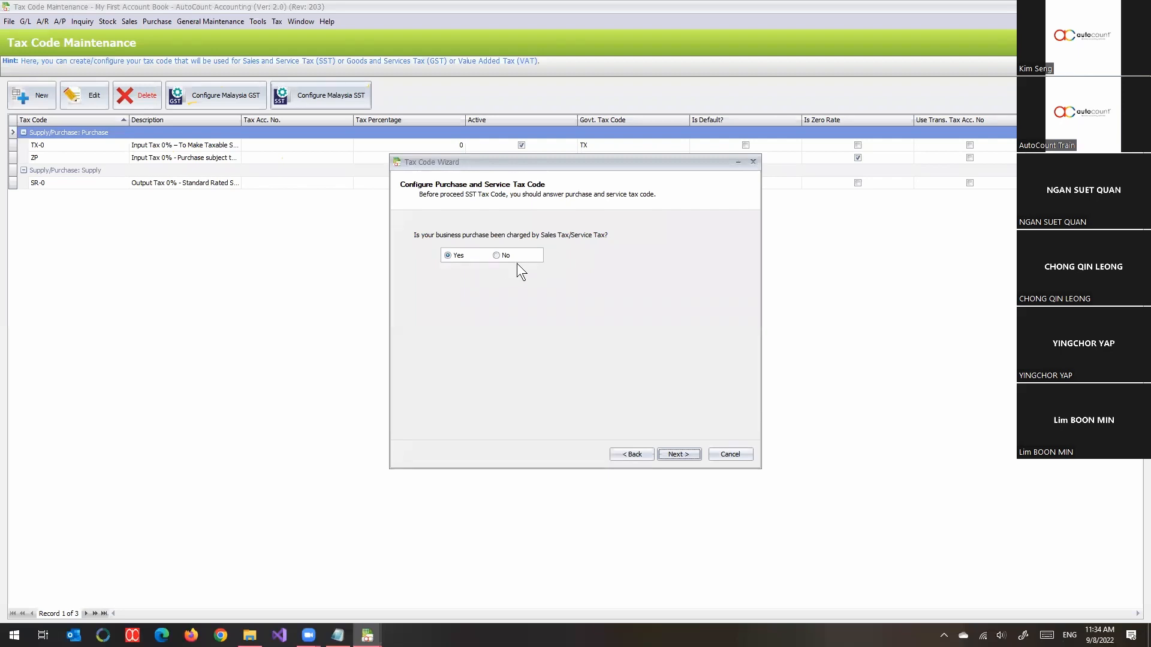
- Confirm purchases bear sales/service tax and accept the nine proposed SST accounts
{"action": "left_click", "coordinate": [673, 454]}
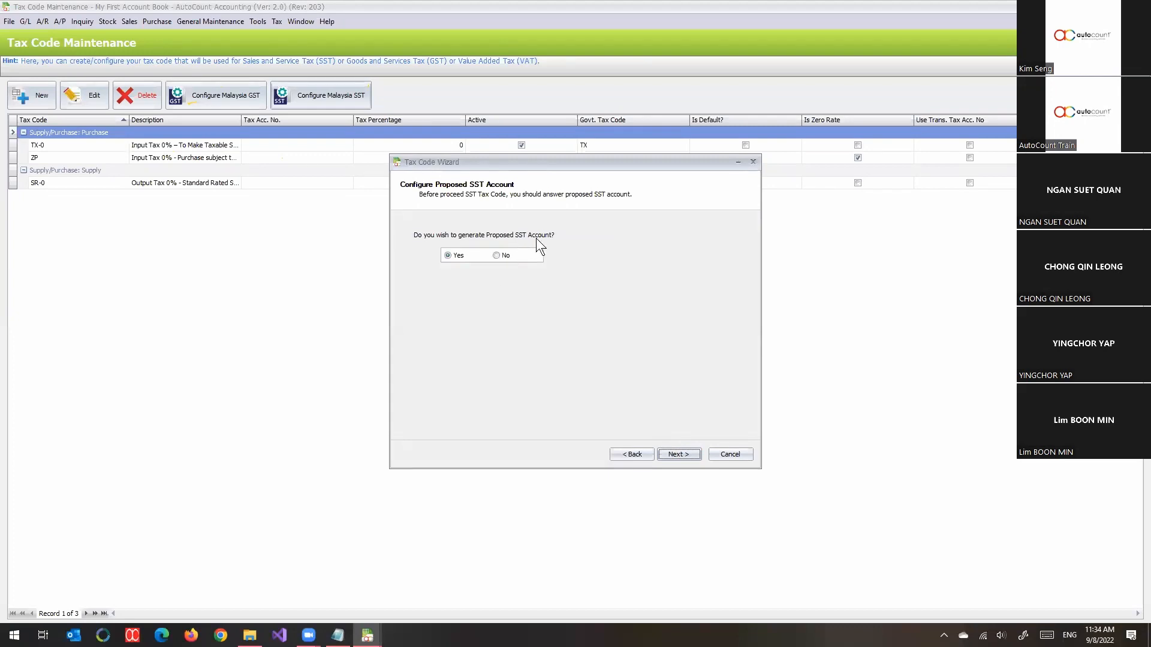
{"action": "left_click", "coordinate": [684, 453]}
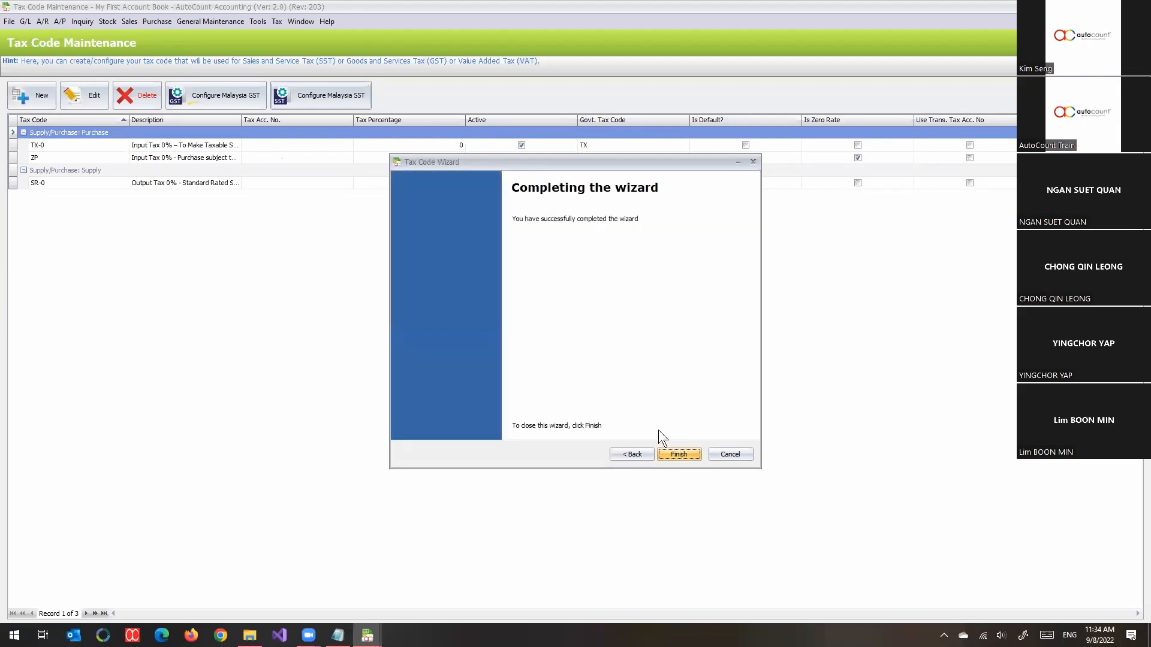
{"action": "left_click", "coordinate": [684, 454]}
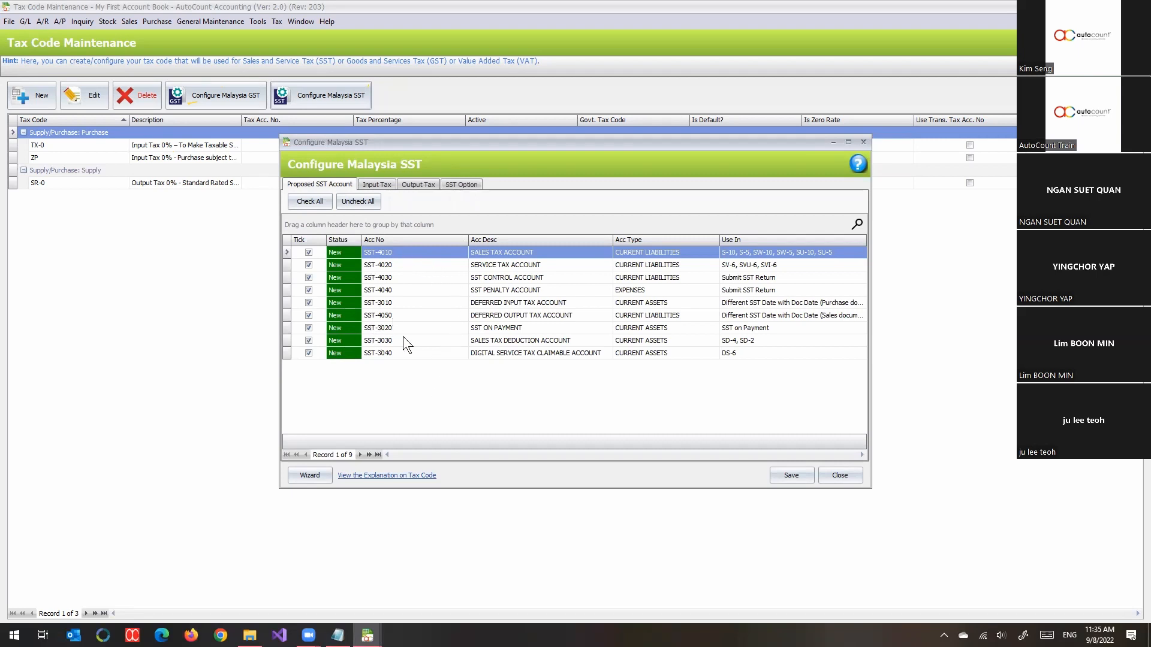
- Review input codes, output codes S-10, S-5, SV-6 and start date 01/09/2018, then save
{"action": "left_click", "coordinate": [362, 184]}
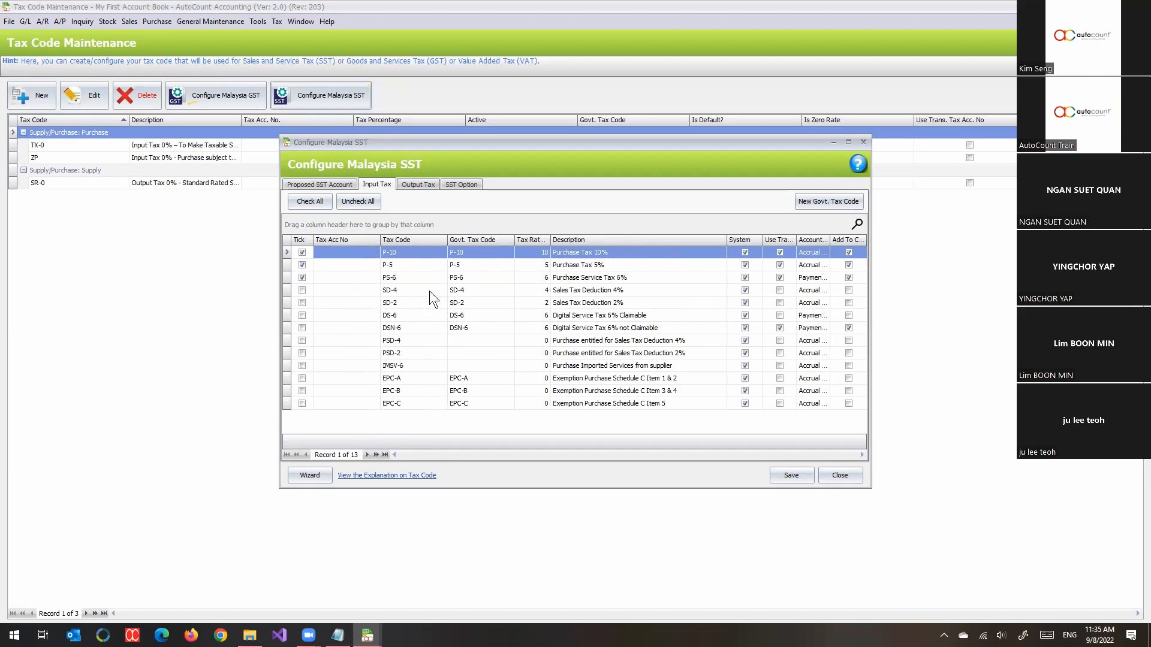
{"action": "left_click", "coordinate": [418, 187]}
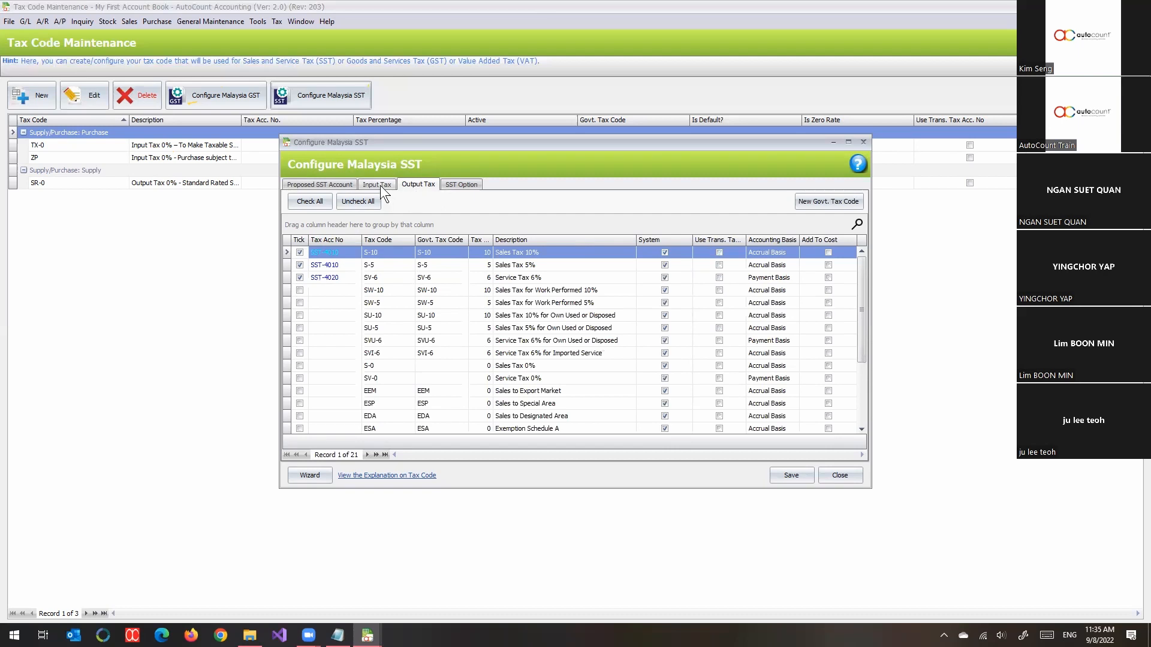
{"action": "left_click", "coordinate": [458, 186]}
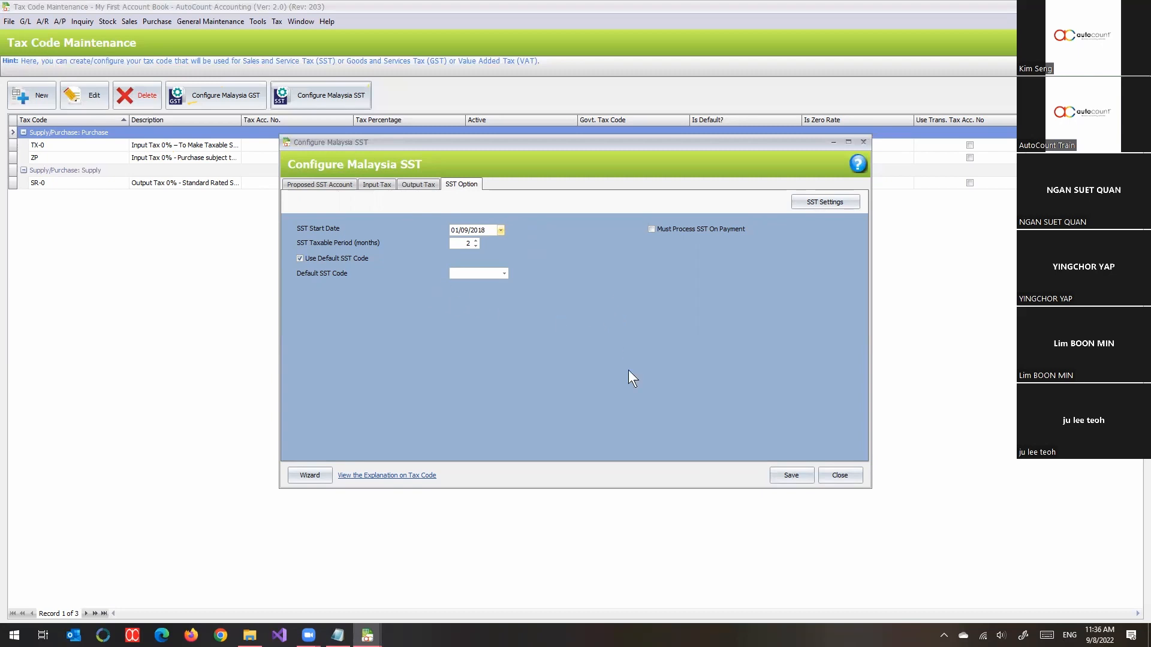
{"action": "left_click", "coordinate": [798, 475]}
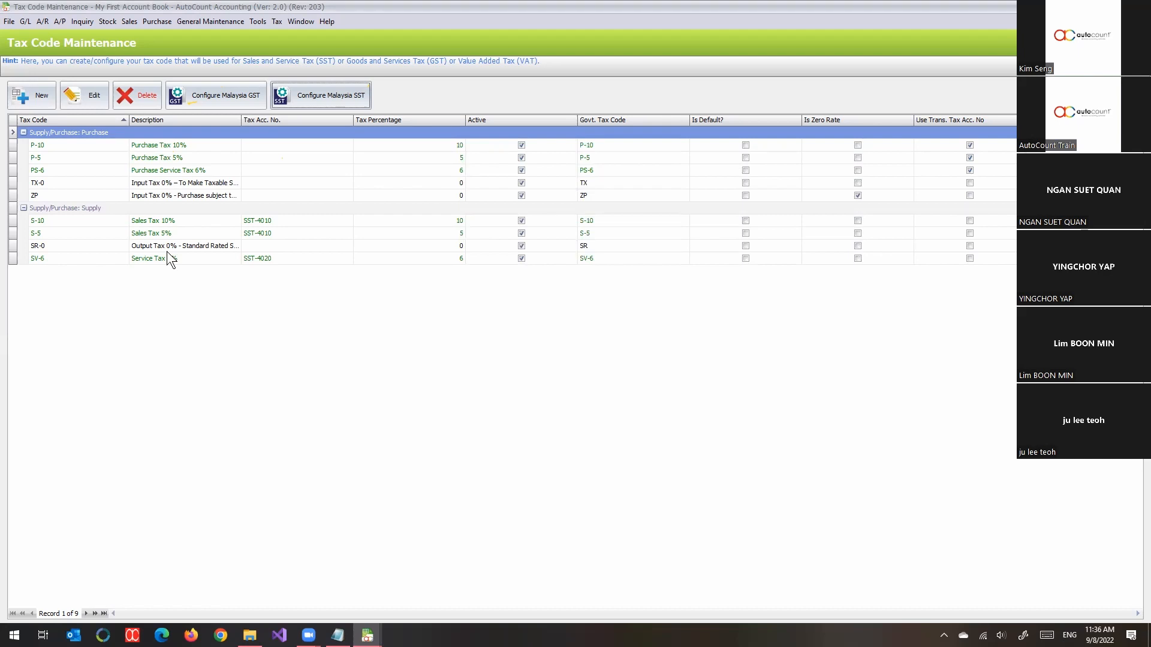
- Review the nine tax codes, then start a new debtor account under control account 300-0000
{"action": "left_click", "coordinate": [152, 305]}
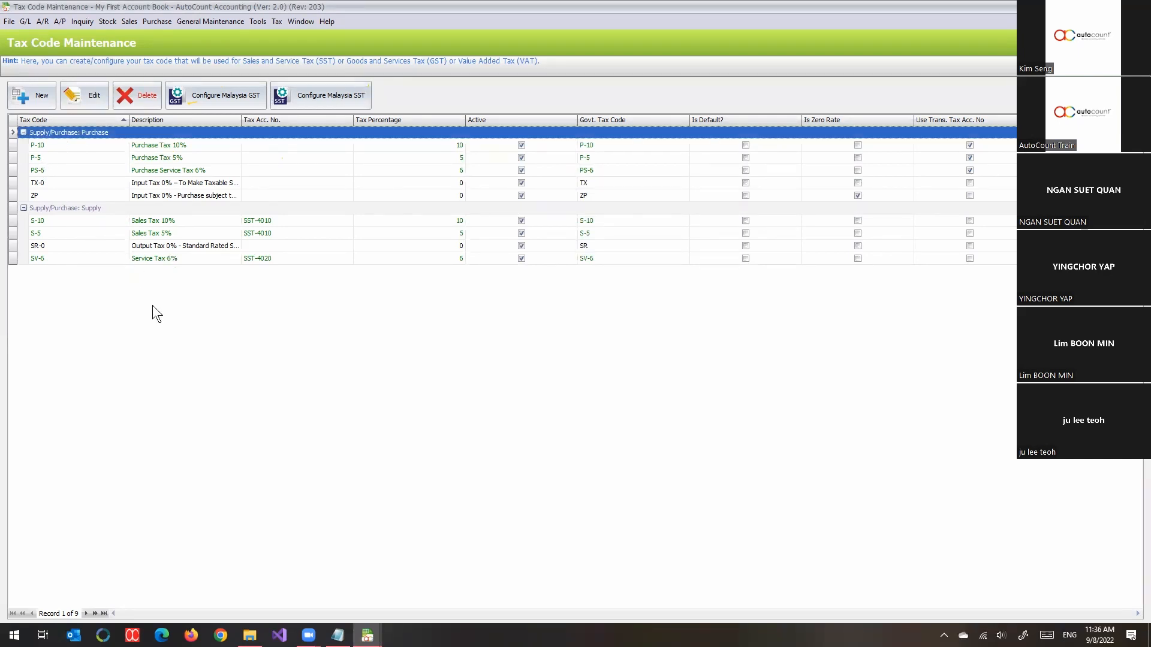
{"action": "key", "text": "Escape"}
{"action": "left_click", "coordinate": [31, 95]}
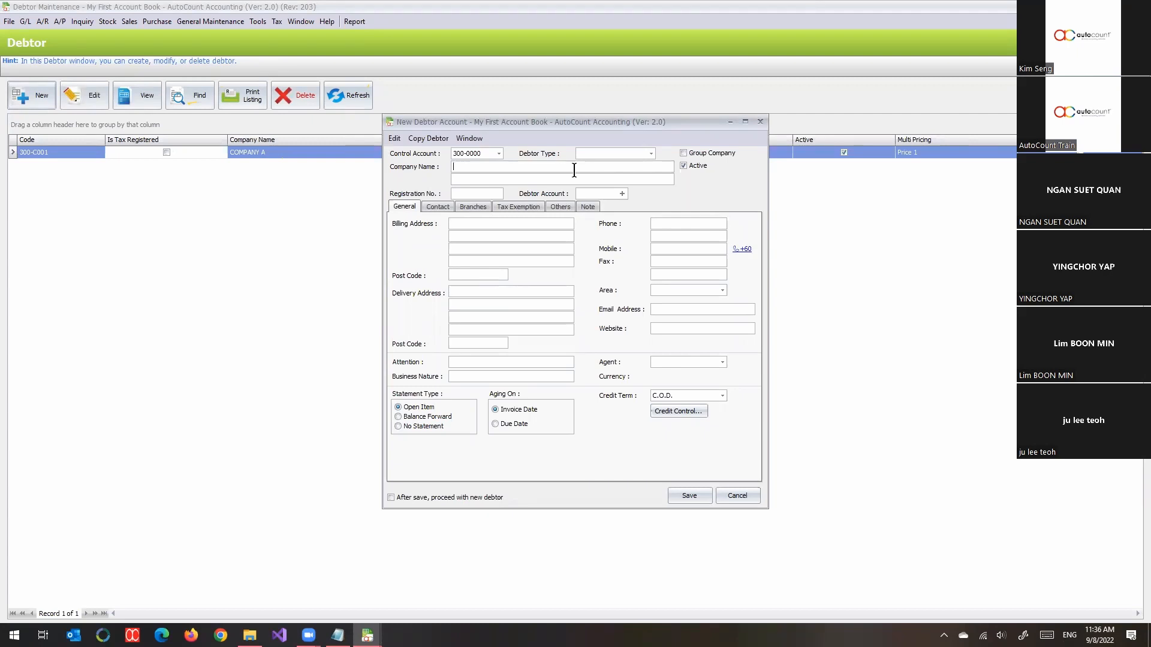
- Enter COMPANY B on both company name lines of new debtor 300-C002
{"action": "type", "text": "Compan"}
{"action": "key", "text": "Caps_Lock"}
{"action": "key", "text": "BackSpace"}
{"action": "key", "text": "BackSpace"}
{"action": "key", "text": "BackSpace"}
{"action": "key", "text": "BackSpace"}
{"action": "key", "text": "BackSpace"}
{"action": "key", "text": "BackSpace"}
{"action": "type", "text": "COMPANY B"}
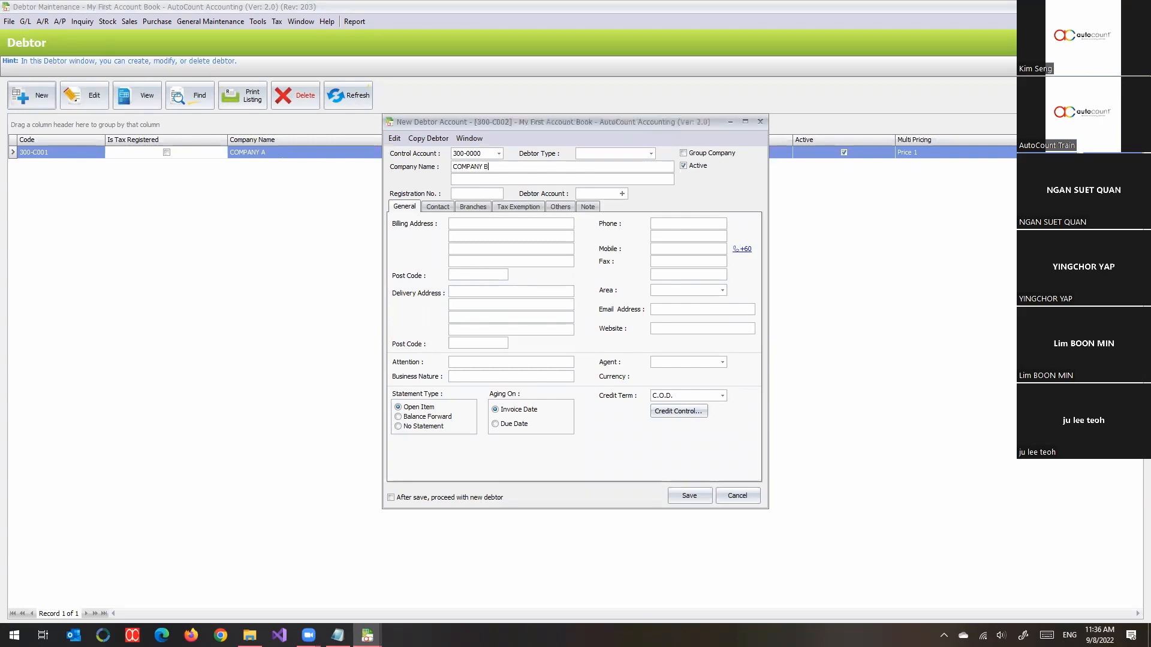
{"action": "key", "text": "Tab"}
{"action": "left_click", "coordinate": [540, 205]}
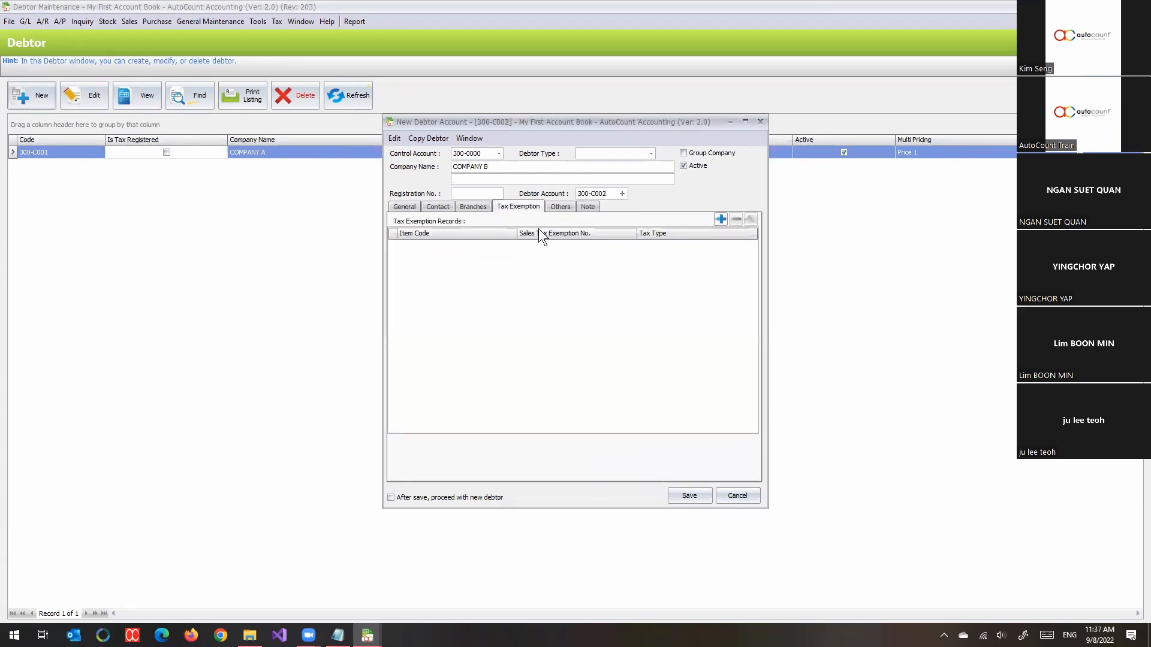
{"action": "type", "text": "COMPANY B"}
- Assign SST tax code S-10 on COMPANY B's Others tab
{"action": "left_click", "coordinate": [563, 208]}
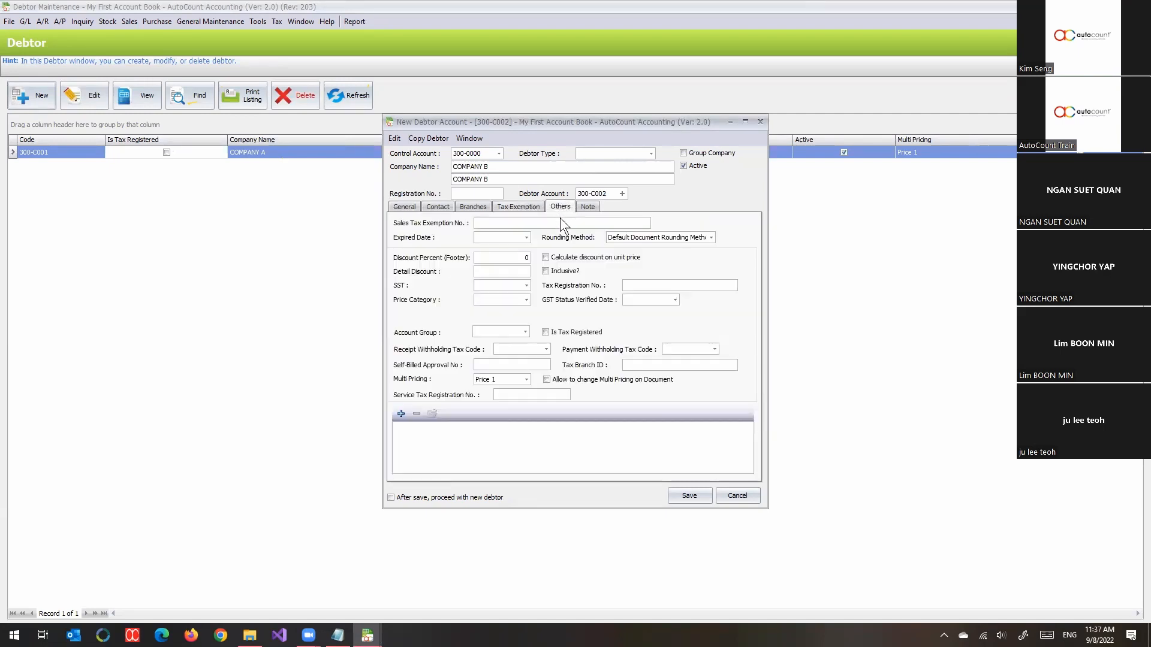
{"action": "left_click", "coordinate": [527, 286]}
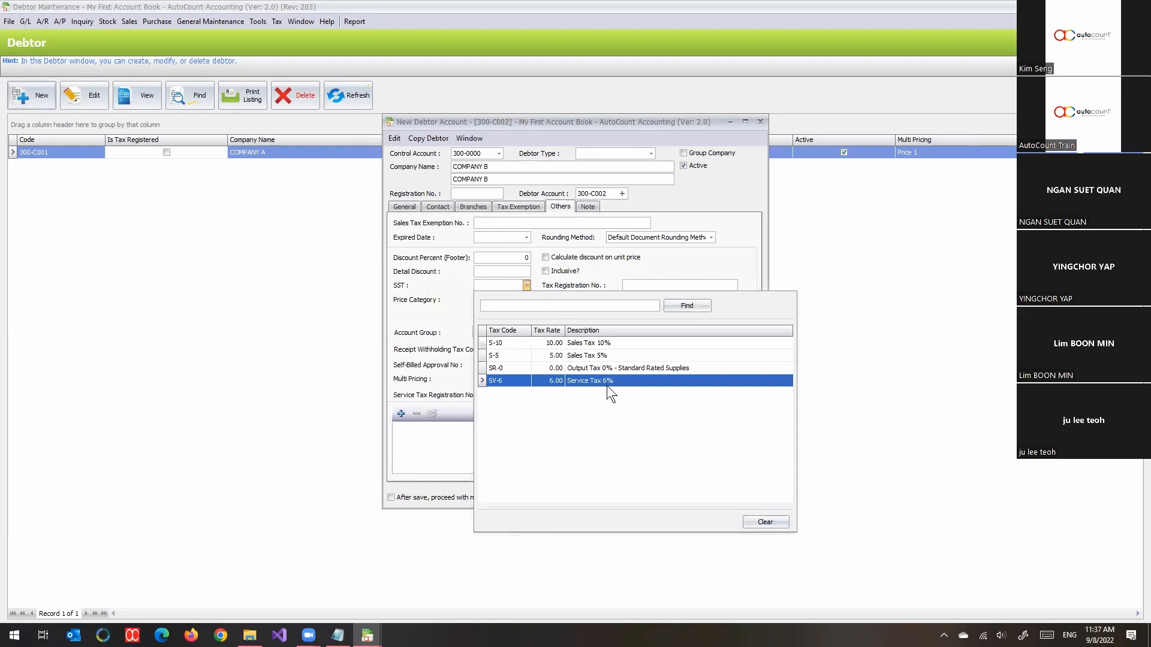
{"action": "left_click", "coordinate": [615, 344]}
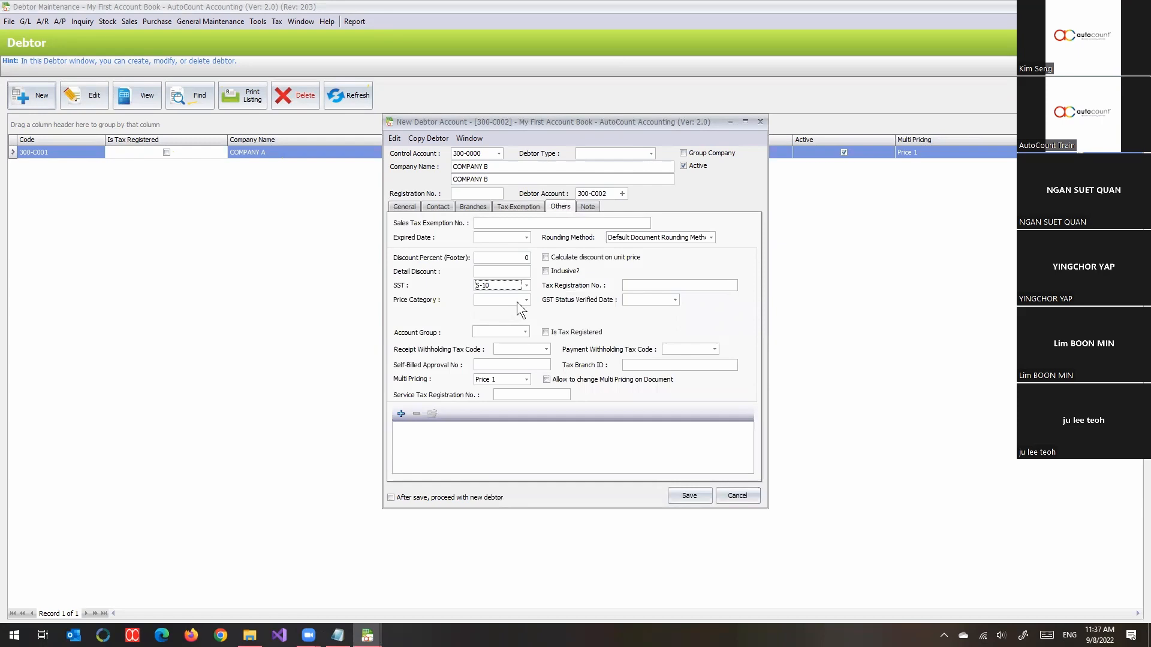
- Save COMPANY B as debtor 300-C002, check COMPANY A's Others settings, then close Debtor Maintenance
{"action": "left_click", "coordinate": [684, 494]}
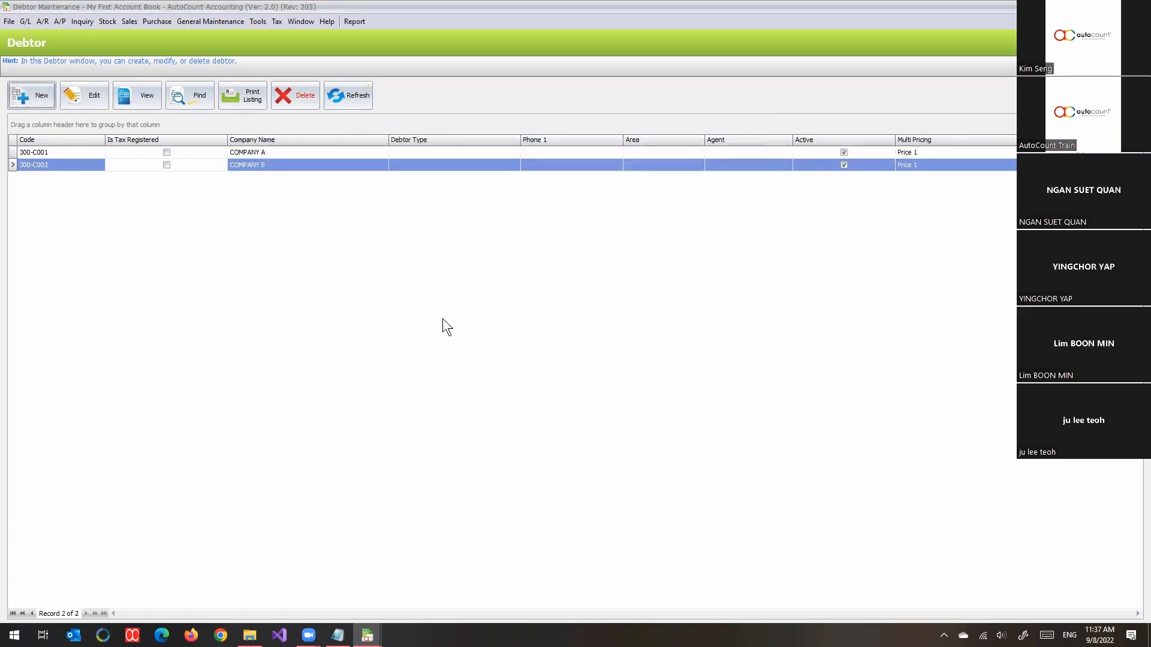
{"action": "left_click", "coordinate": [259, 152]}
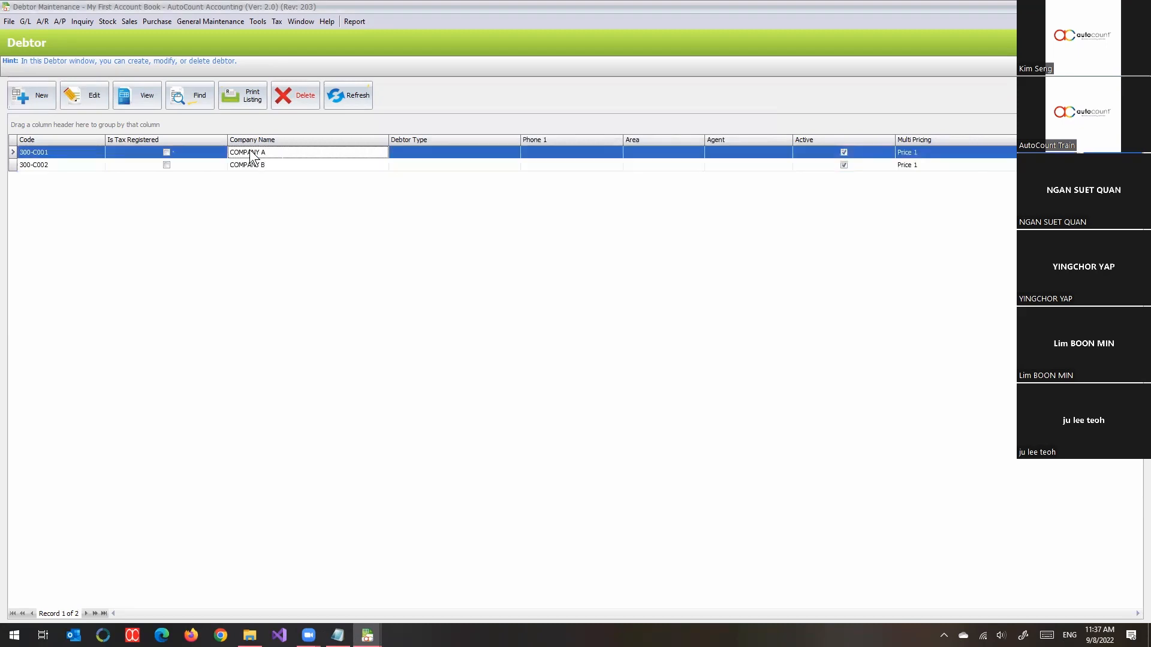
{"action": "left_click", "coordinate": [102, 96]}
{"action": "left_click", "coordinate": [559, 208]}
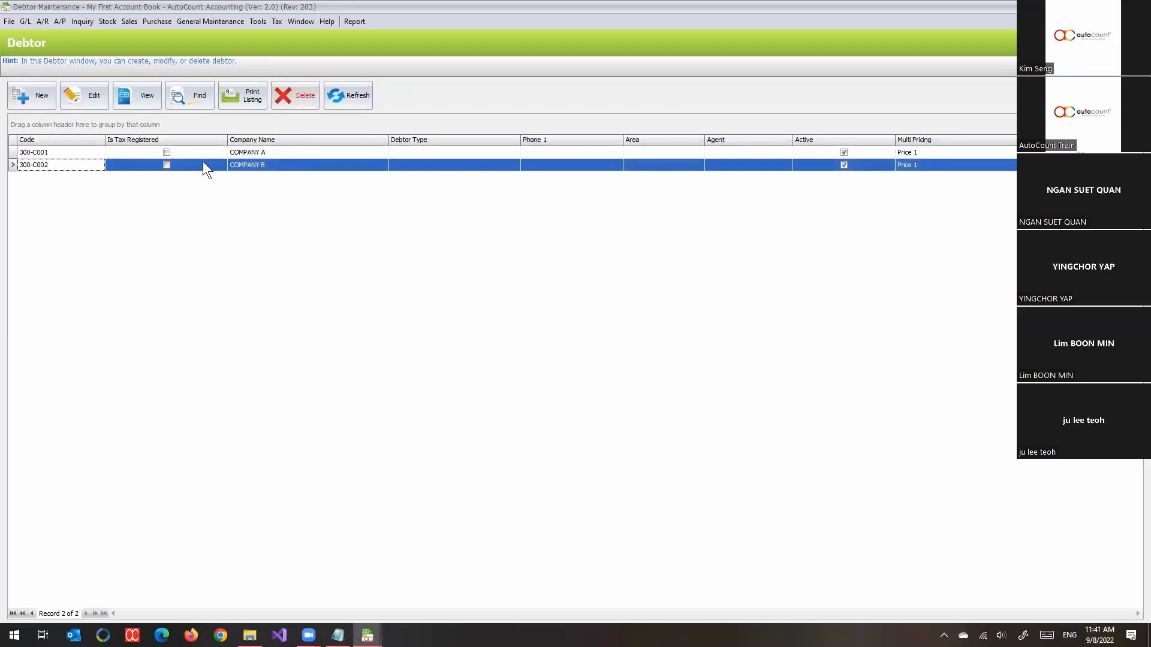
{"action": "key", "text": "Escape"}
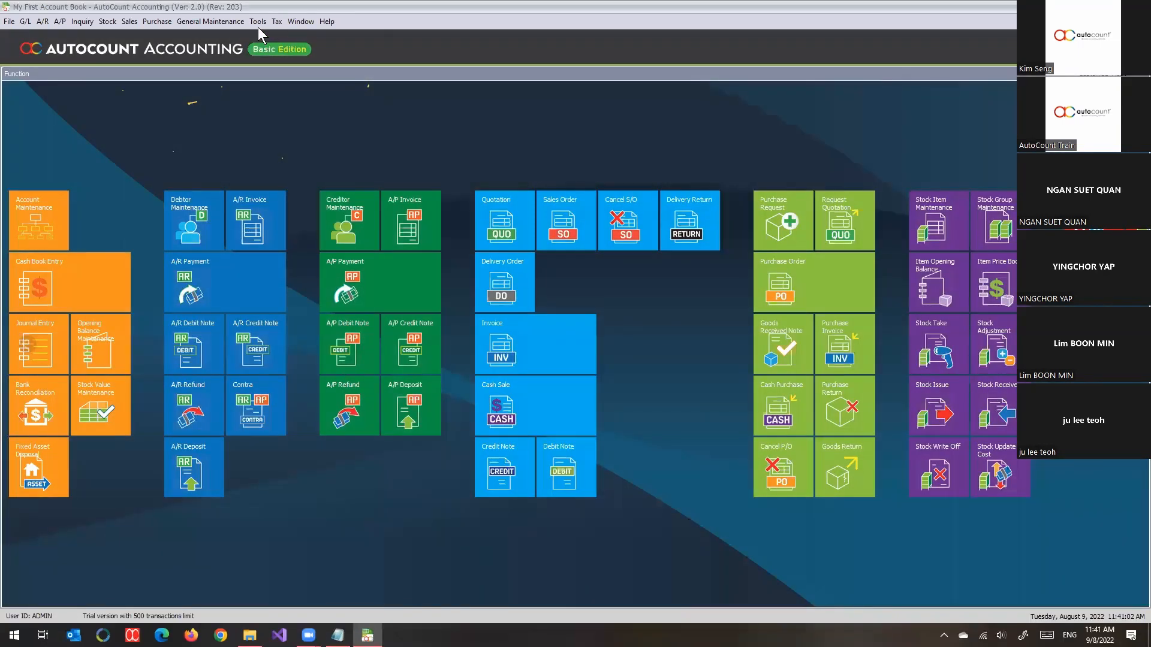
- Open Access Right Maintenance and expand AutoCount Accounting down to General Ledger
{"action": "left_click", "coordinate": [257, 27]}
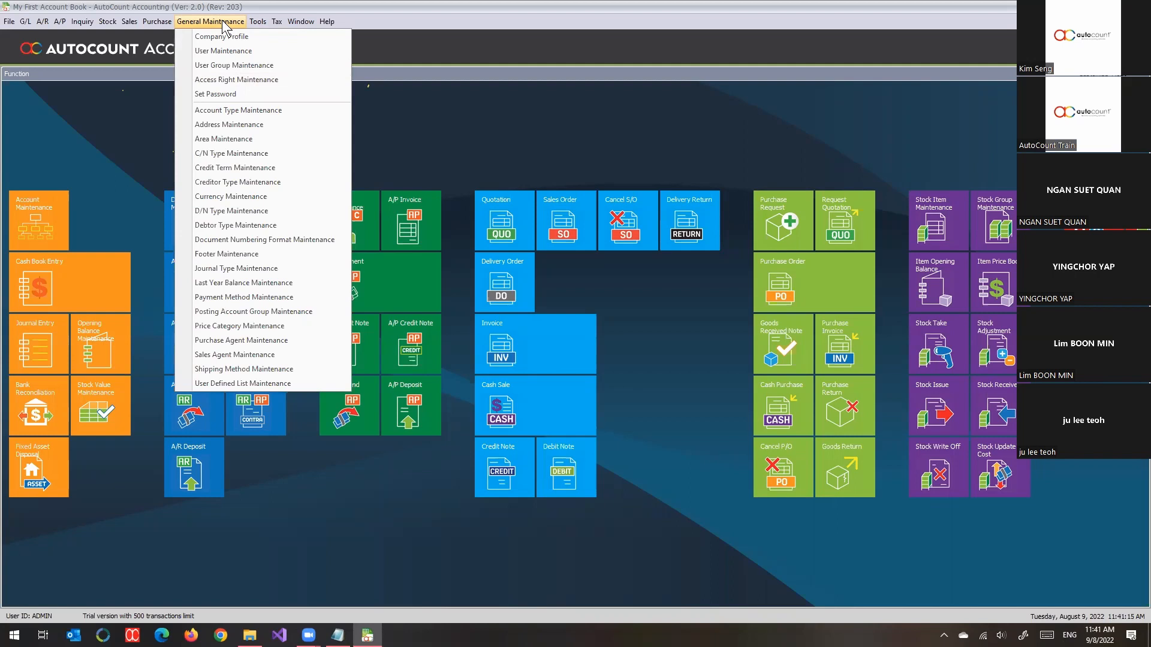
{"action": "left_click", "coordinate": [214, 80]}
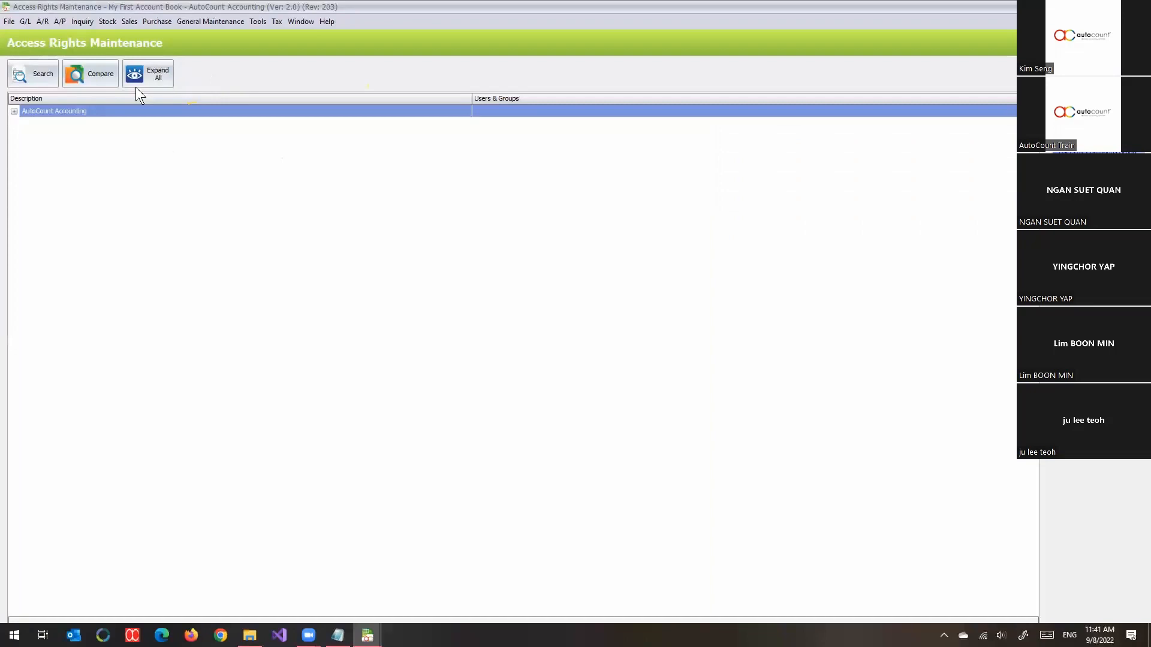
{"action": "left_click", "coordinate": [13, 111]}
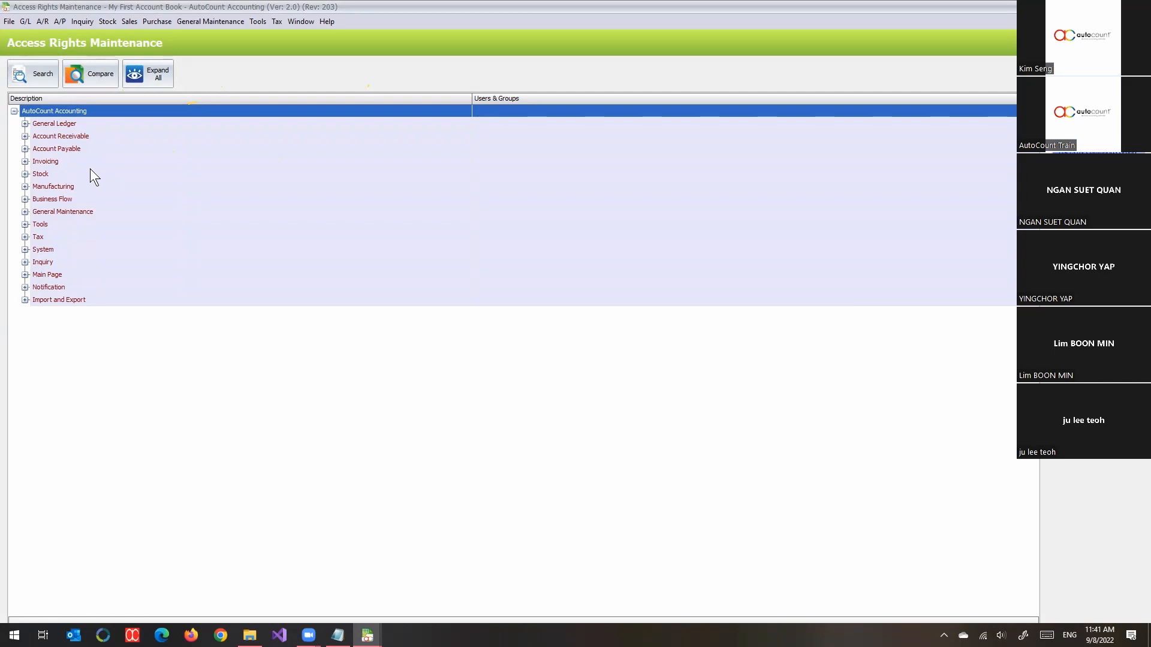
{"action": "left_click", "coordinate": [55, 124]}
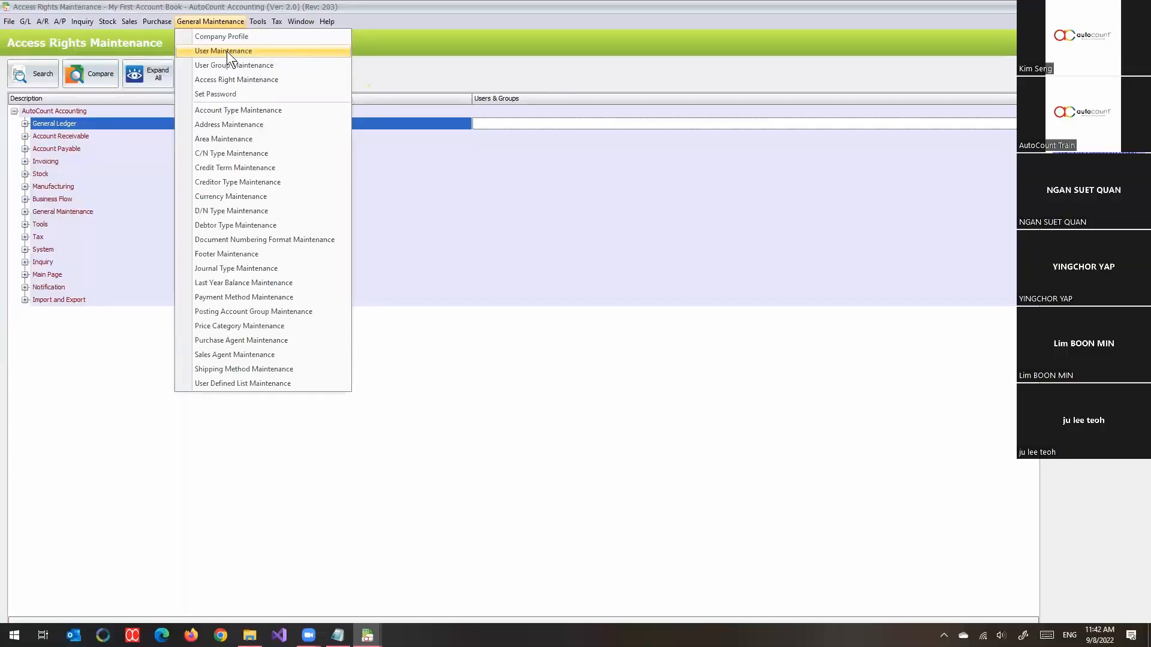
- Create a new user TOM, filling in the login ID, user name and matching password
{"action": "left_click", "coordinate": [227, 52]}
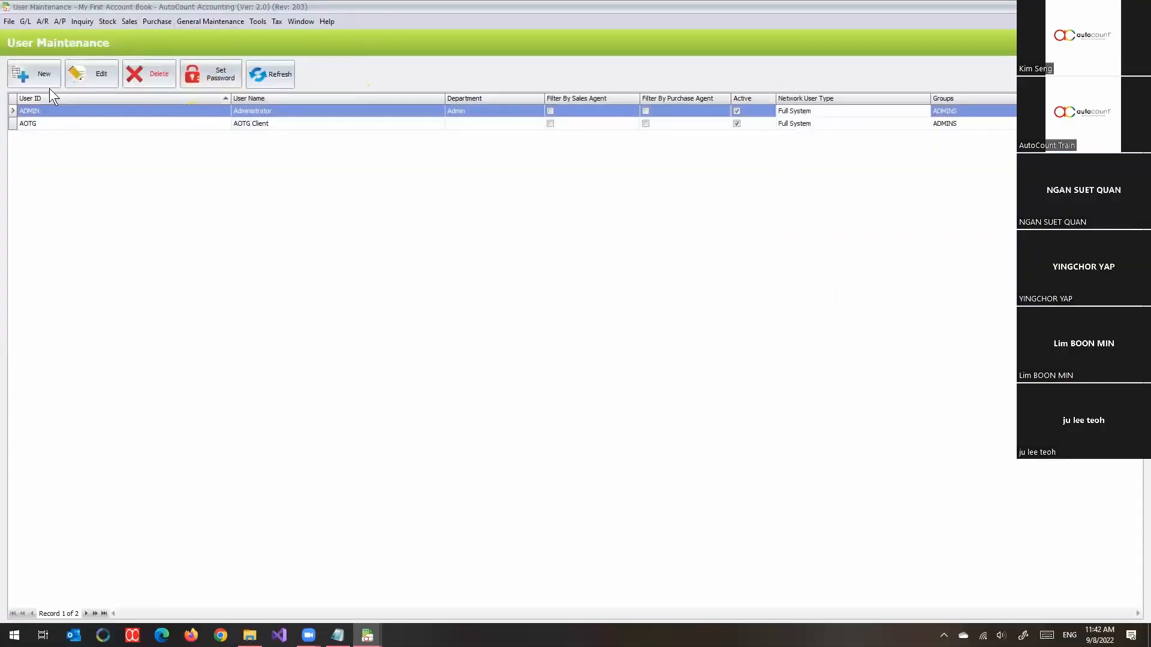
{"action": "left_click", "coordinate": [37, 74]}
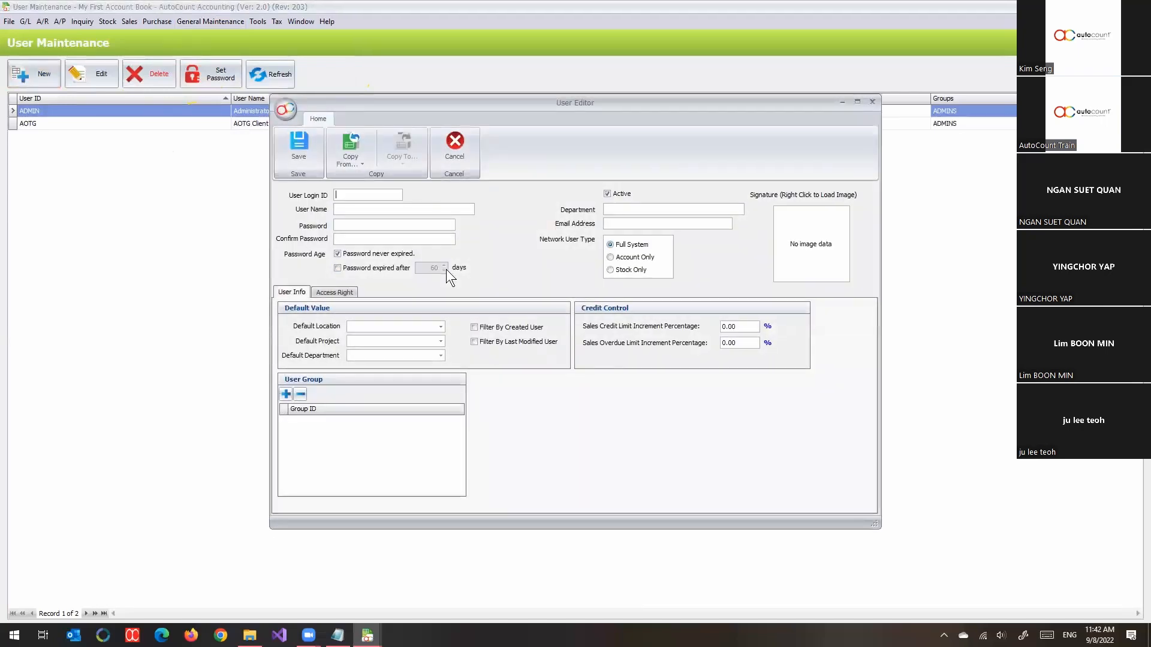
{"action": "type", "text": "TOMTOM"}
{"action": "key", "text": "Tab"}
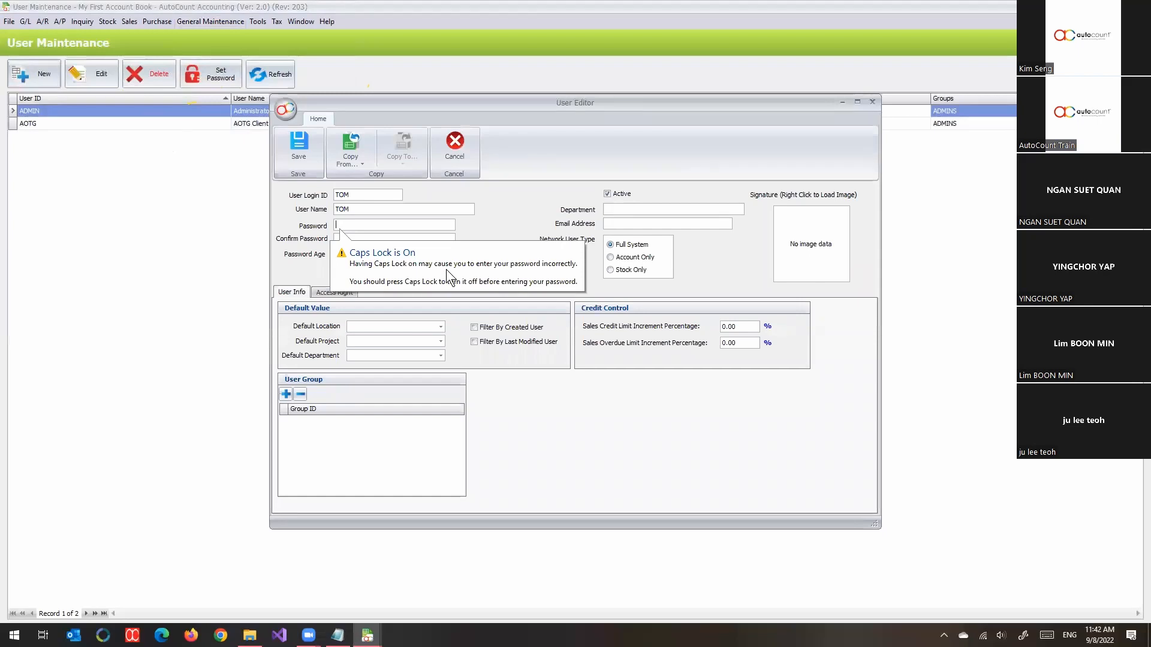
{"action": "key", "text": "Caps_Lock"}
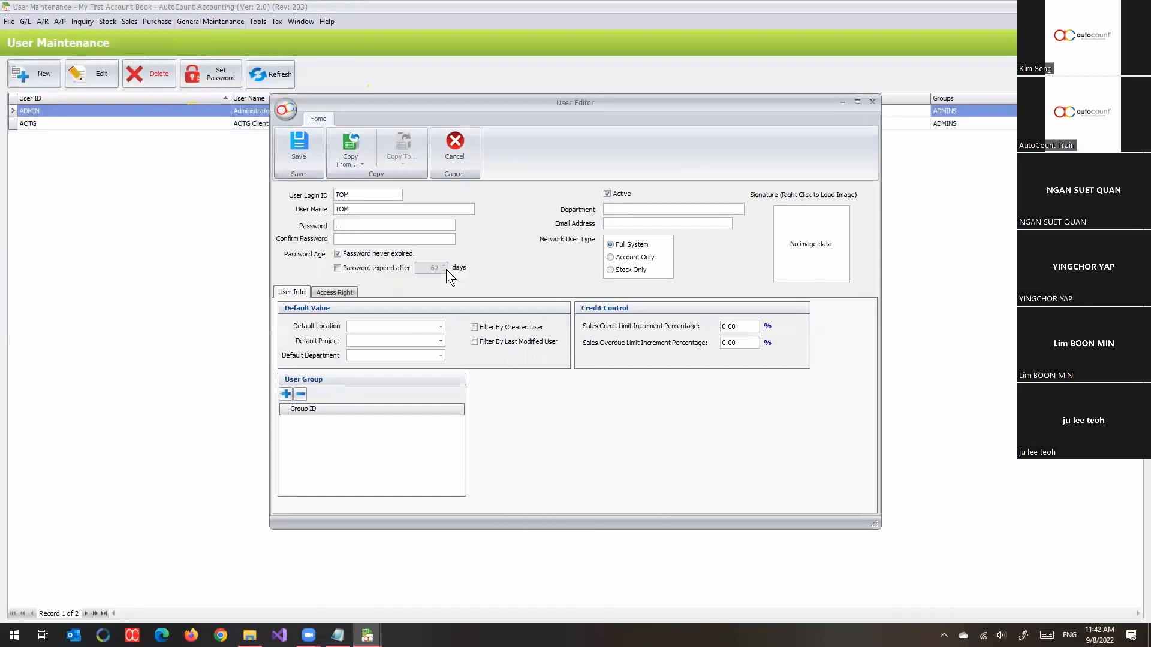
{"action": "type", "text": "1234512345"}
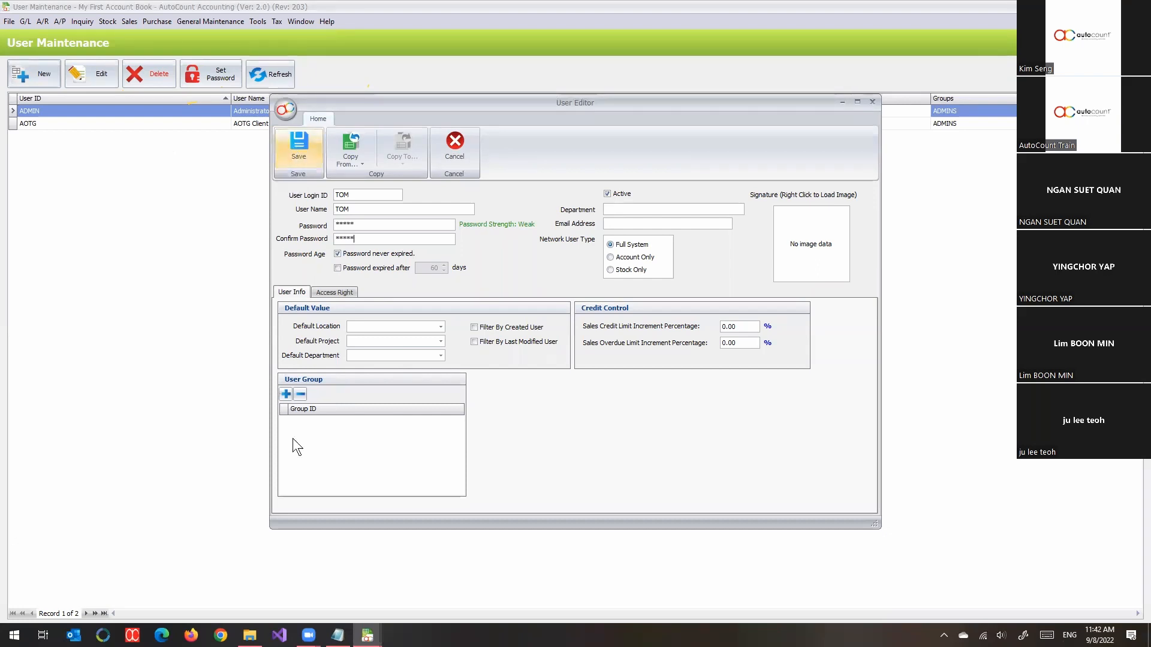
{"action": "left_click", "coordinate": [368, 635]}
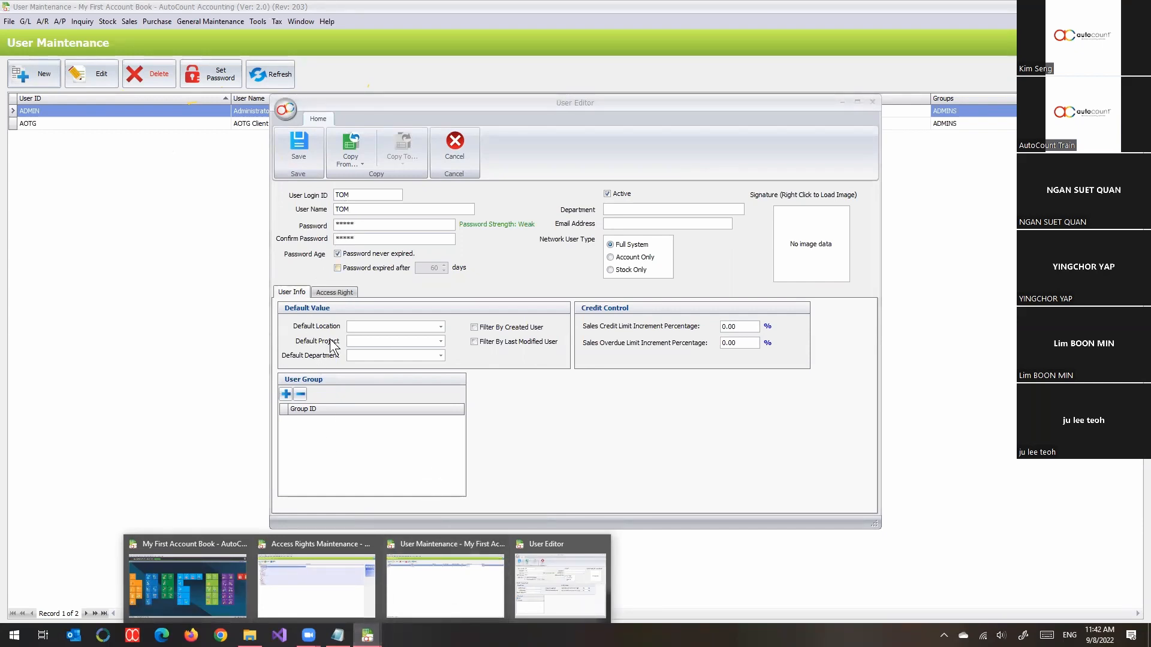
- Add the SALES and PURCHASES groups to TOM's user groups
{"action": "left_click", "coordinate": [286, 395]}
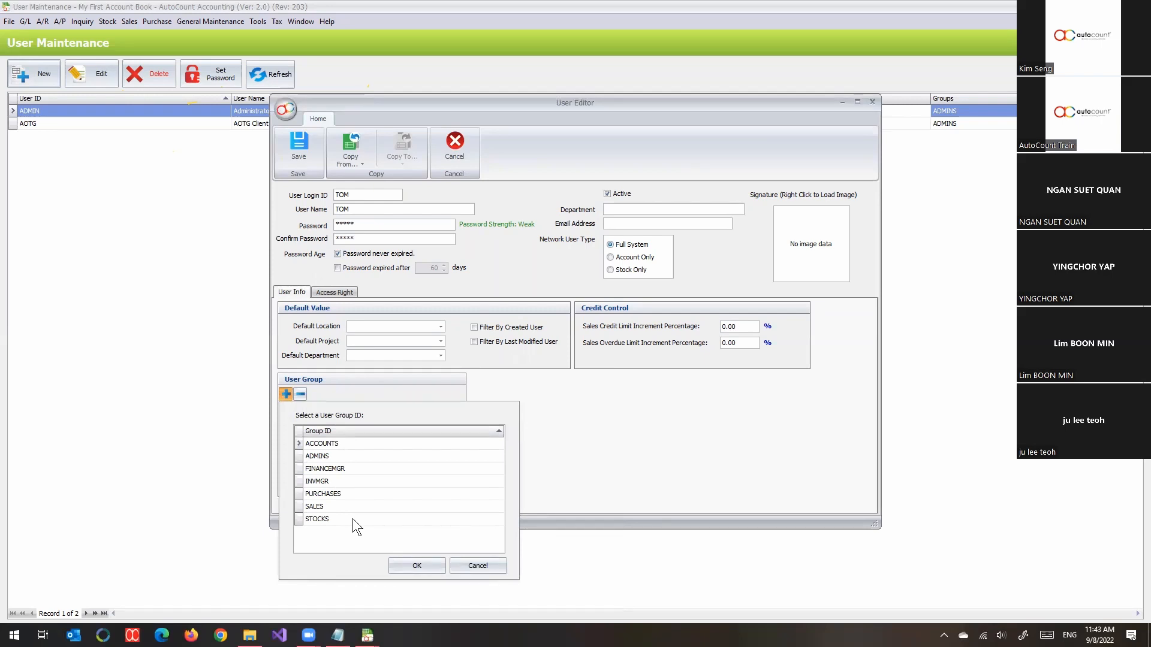
{"action": "left_click", "coordinate": [336, 508]}
{"action": "double_click", "coordinate": [351, 505]}
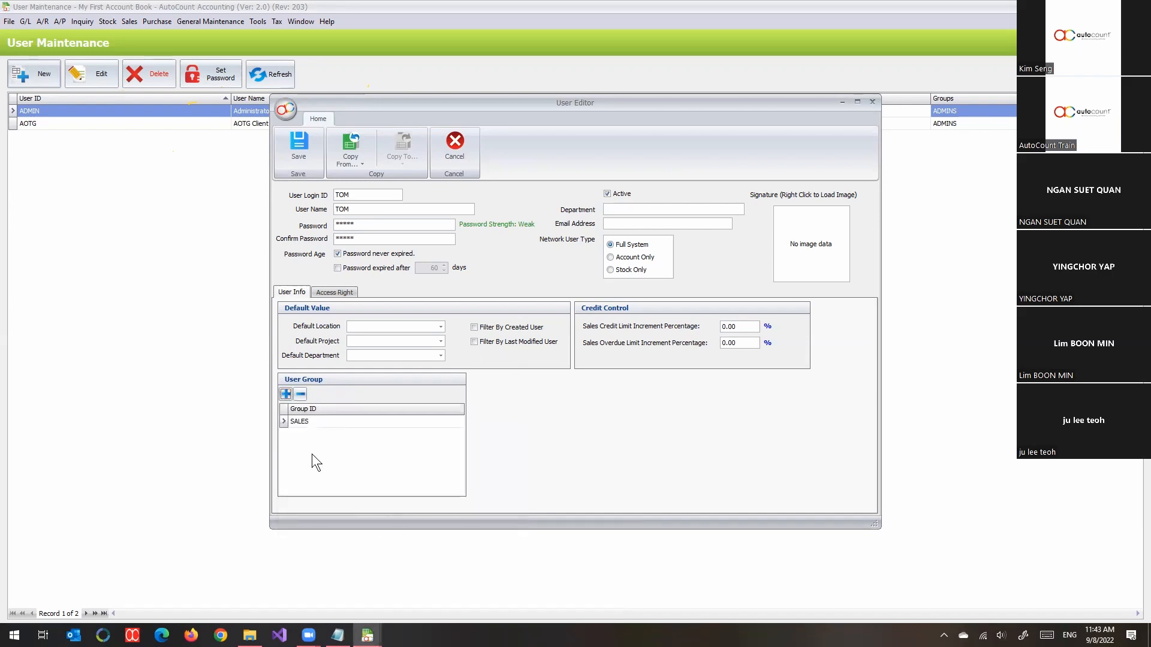
{"action": "left_click", "coordinate": [287, 397]}
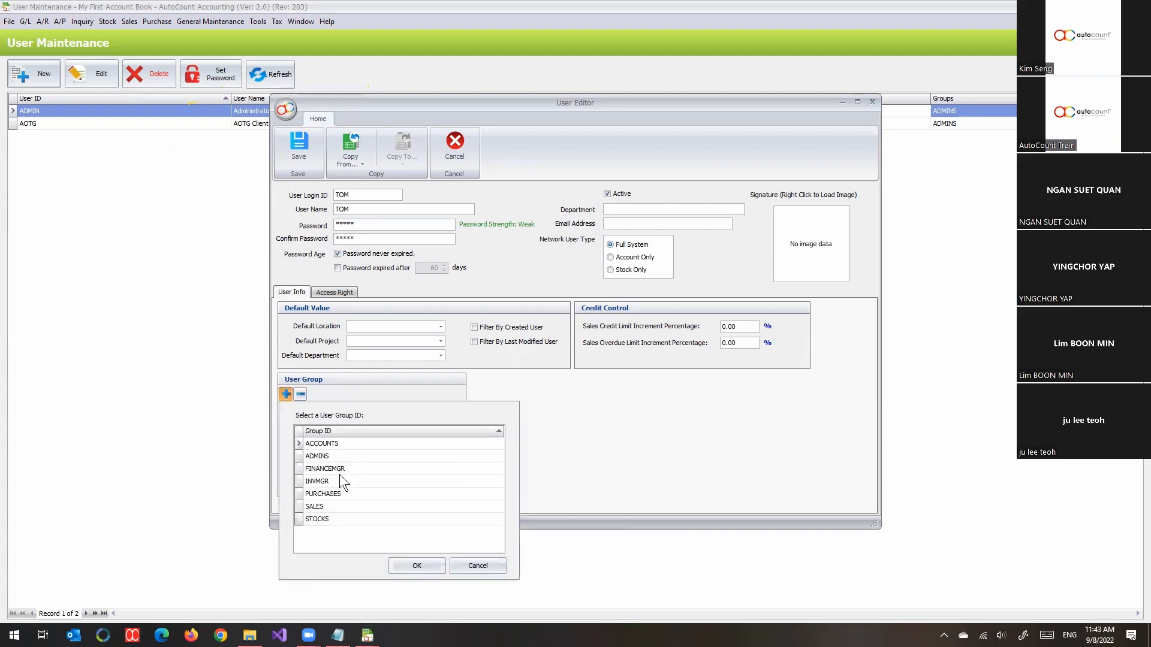
{"action": "left_click", "coordinate": [330, 518]}
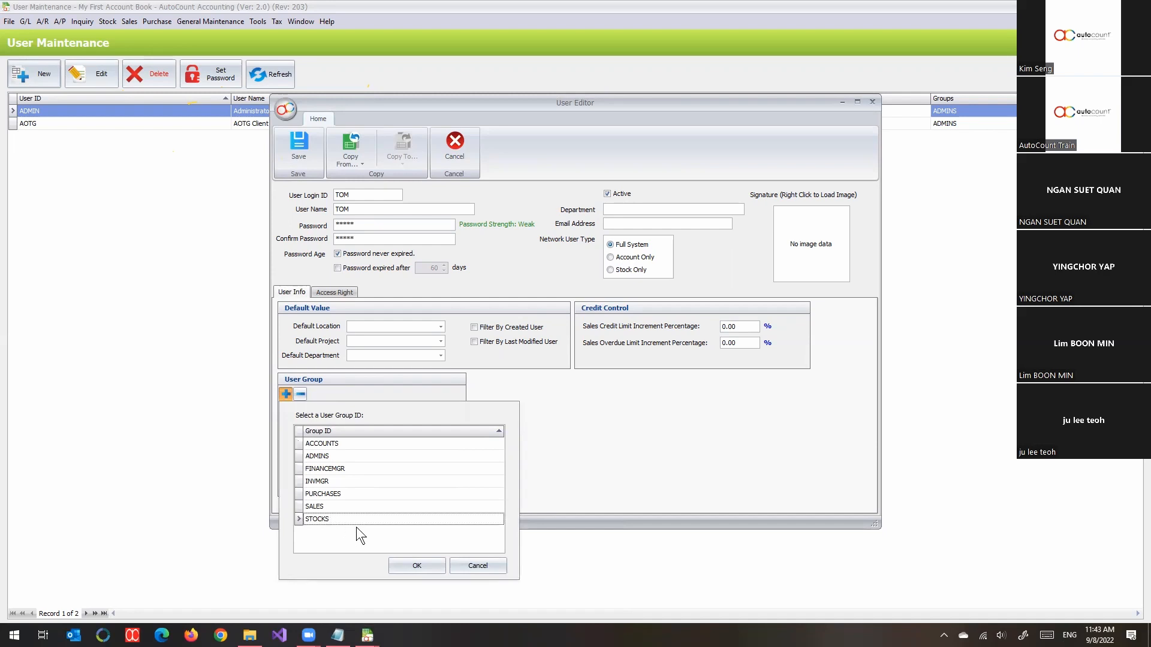
{"action": "left_click", "coordinate": [344, 493]}
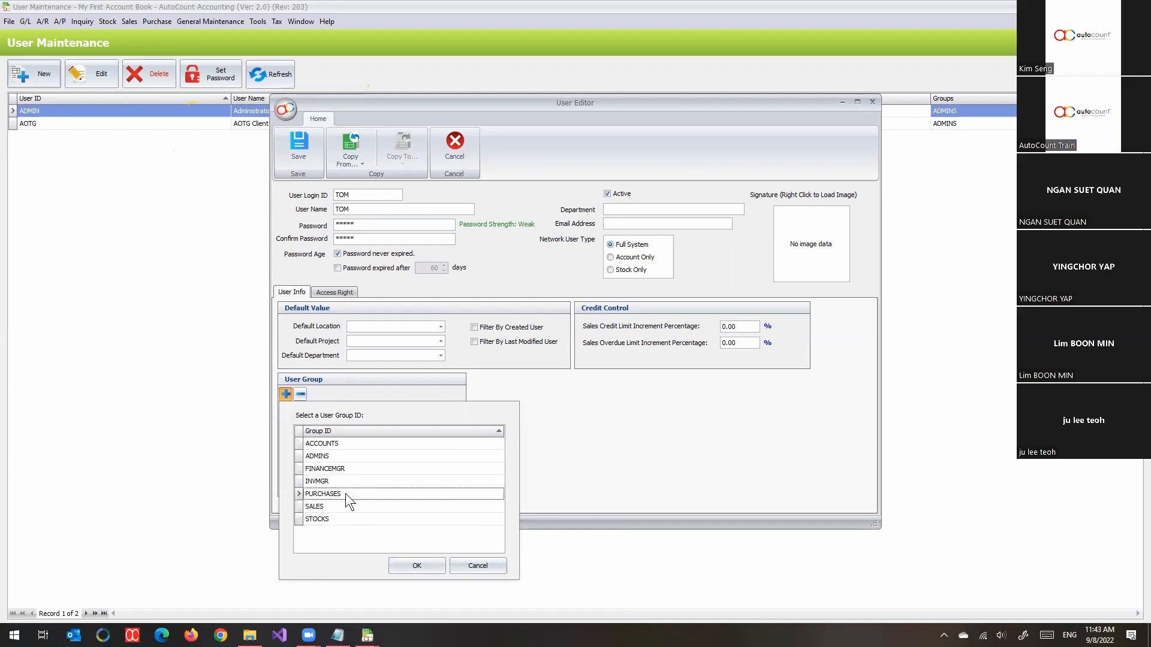
{"action": "left_click", "coordinate": [351, 483]}
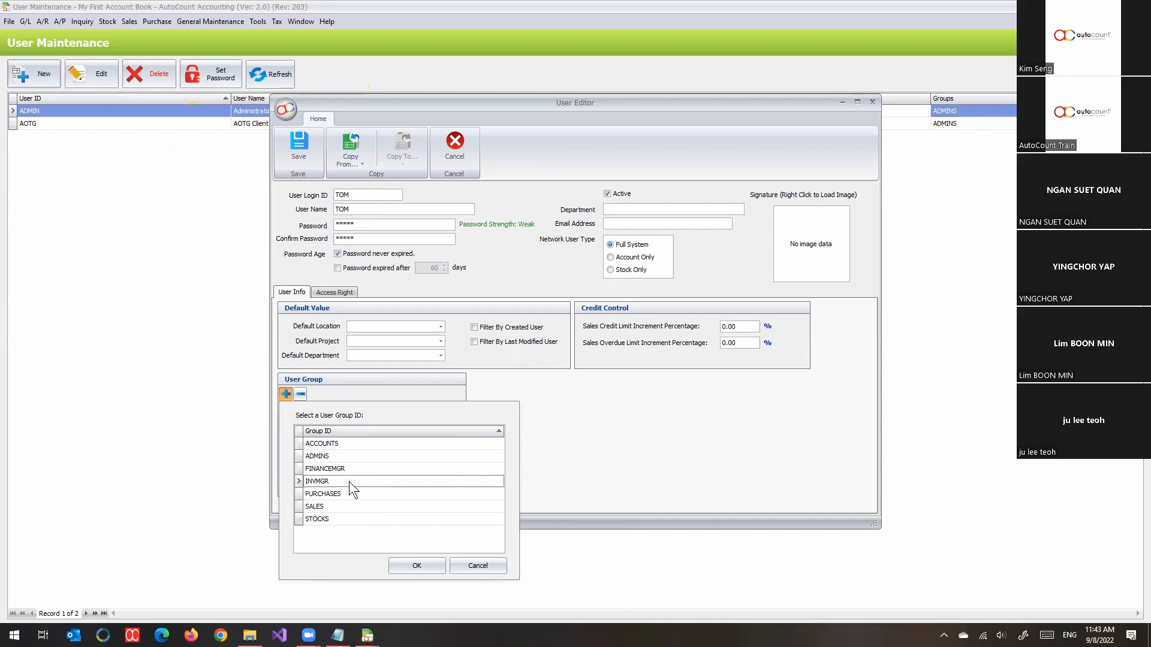
{"action": "left_click", "coordinate": [342, 495]}
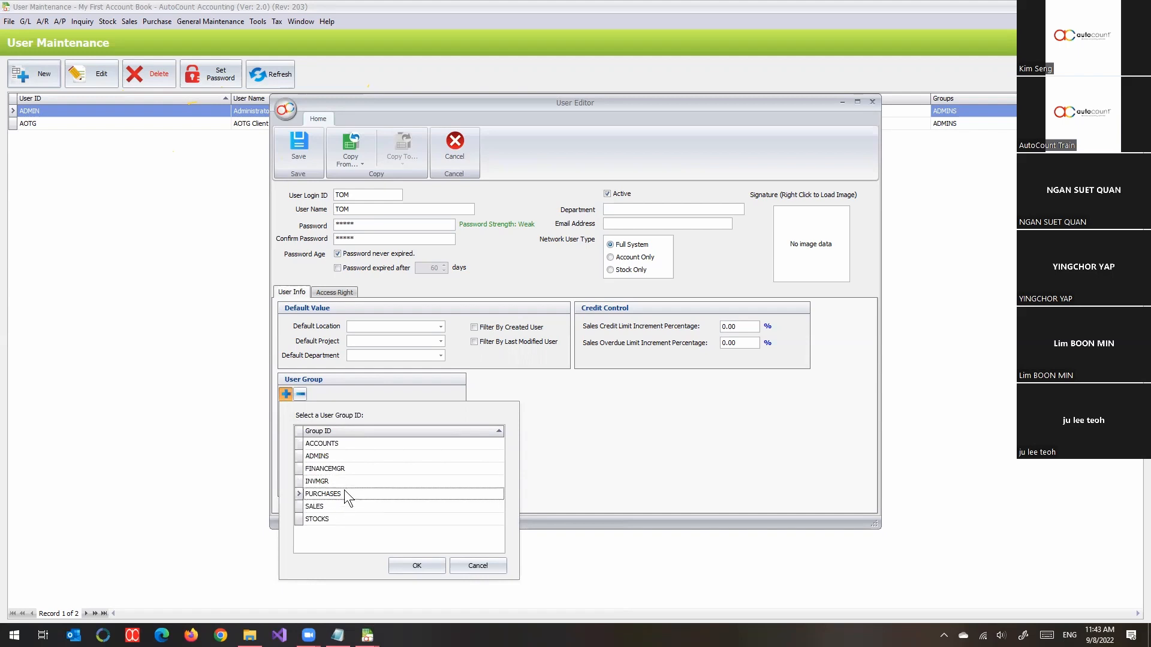
{"action": "left_click", "coordinate": [416, 566]}
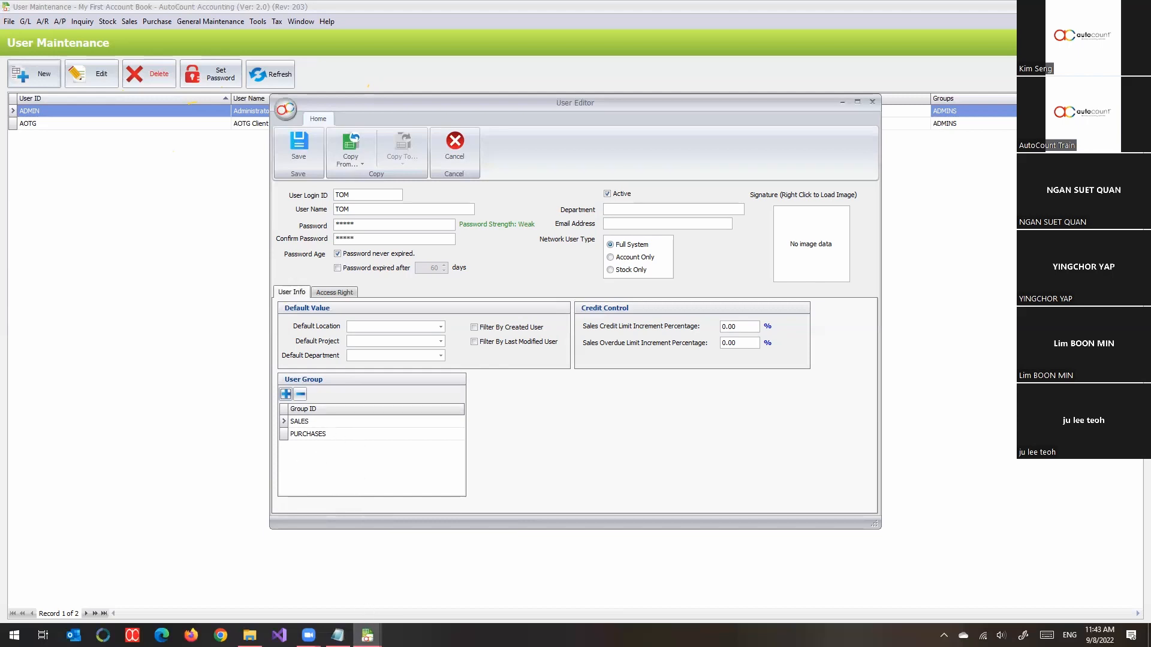
- Return to TOM's User Editor and save him as a Full System user
{"action": "left_click", "coordinate": [367, 635]}
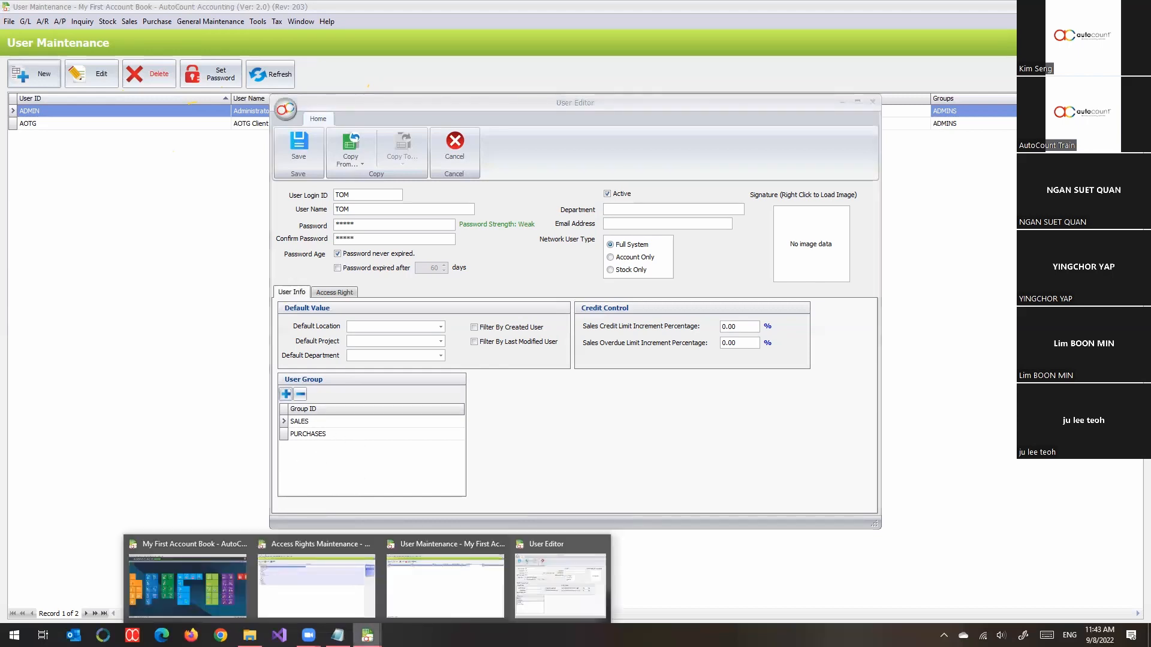
{"action": "left_click", "coordinate": [313, 598]}
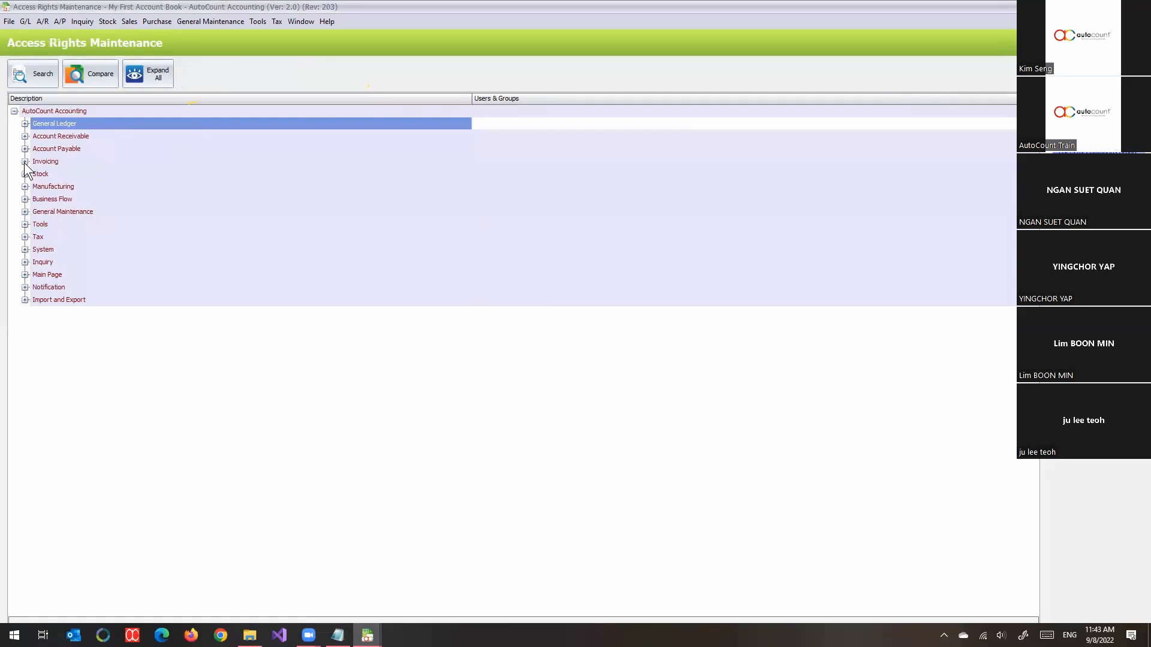
{"action": "left_click", "coordinate": [367, 635]}
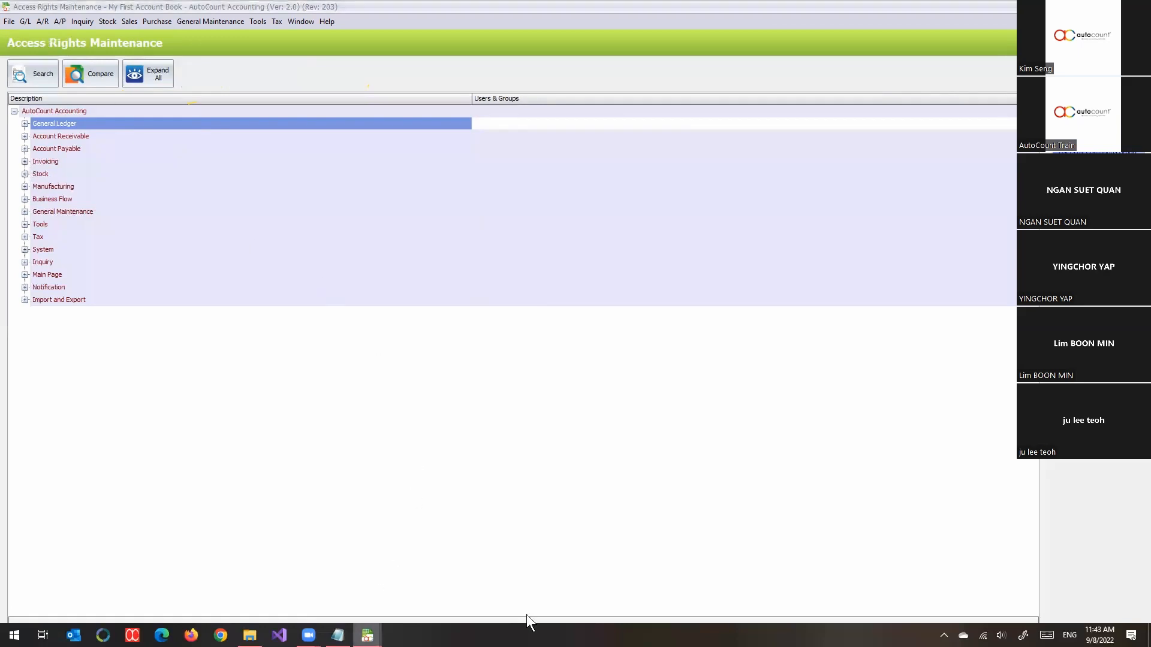
{"action": "left_click", "coordinate": [544, 617]}
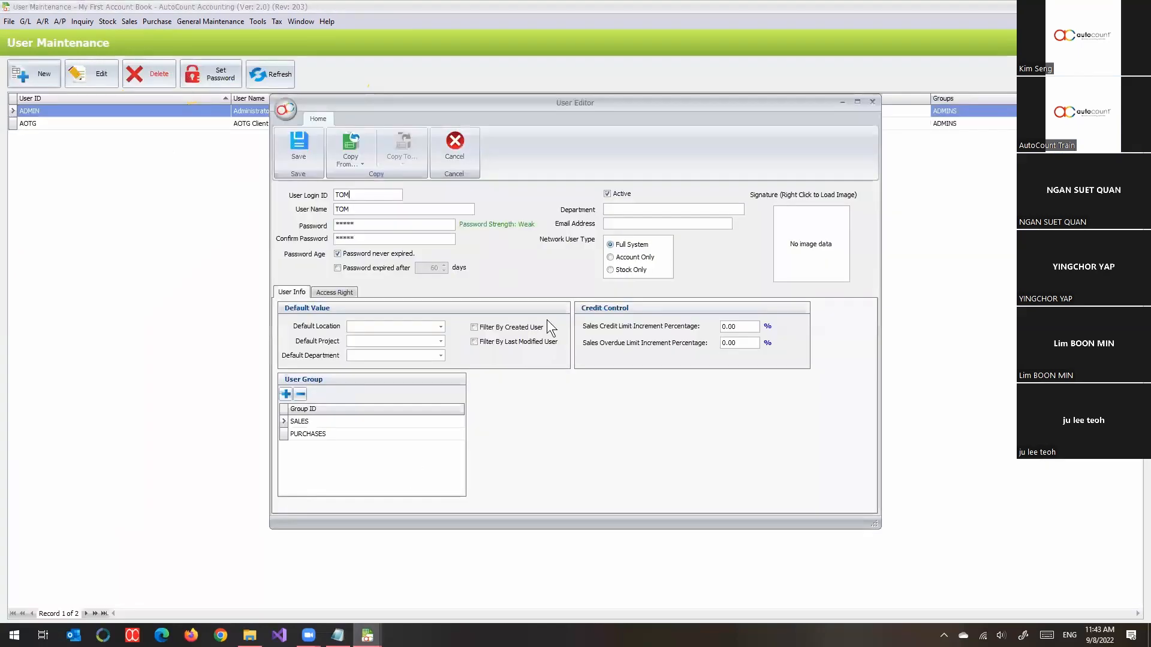
{"action": "left_click", "coordinate": [292, 147]}
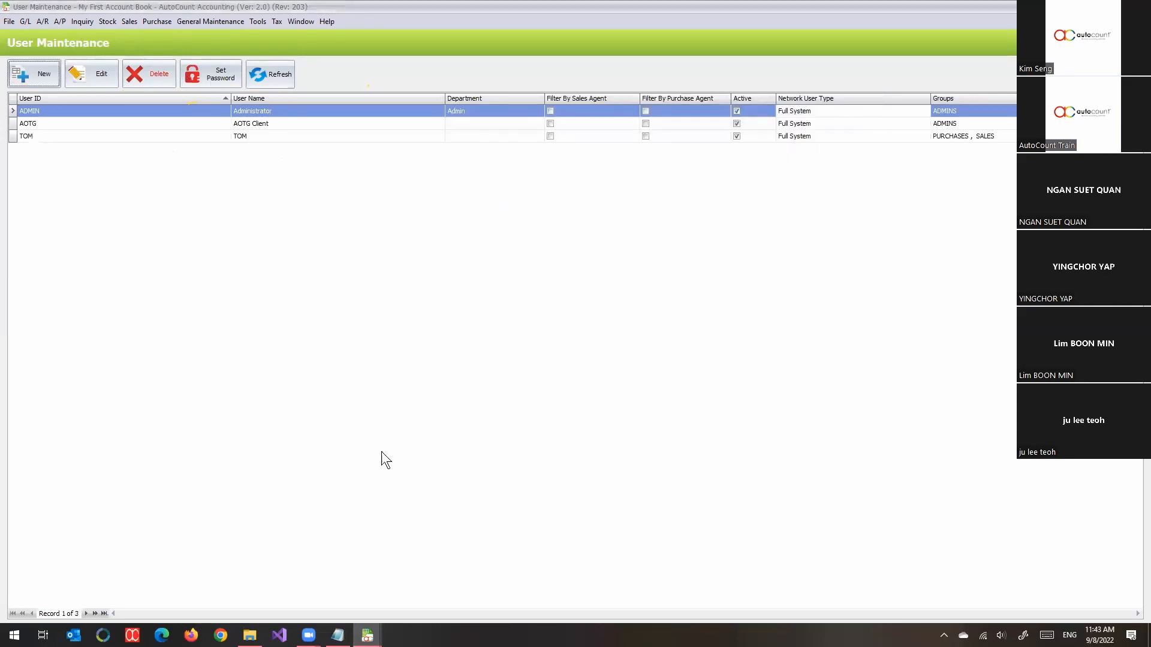
- In Access Rights Maintenance, review which Invoicing > Sales > Quotation rights the SALES group holds
{"action": "left_click", "coordinate": [367, 635]}
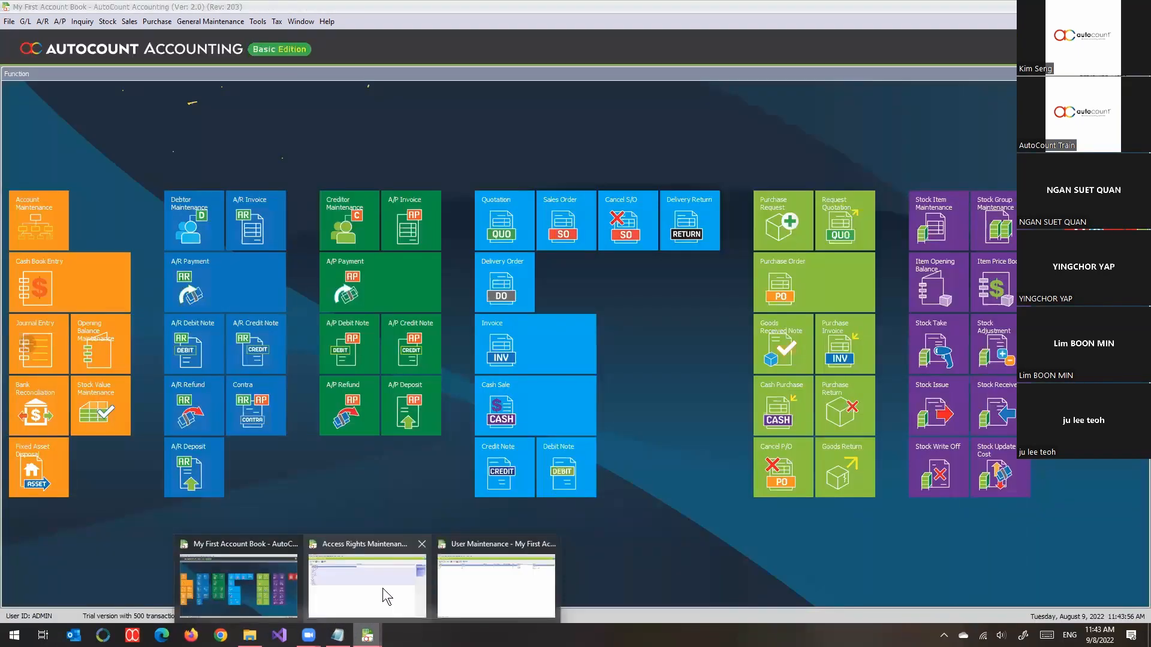
{"action": "left_click", "coordinate": [382, 588]}
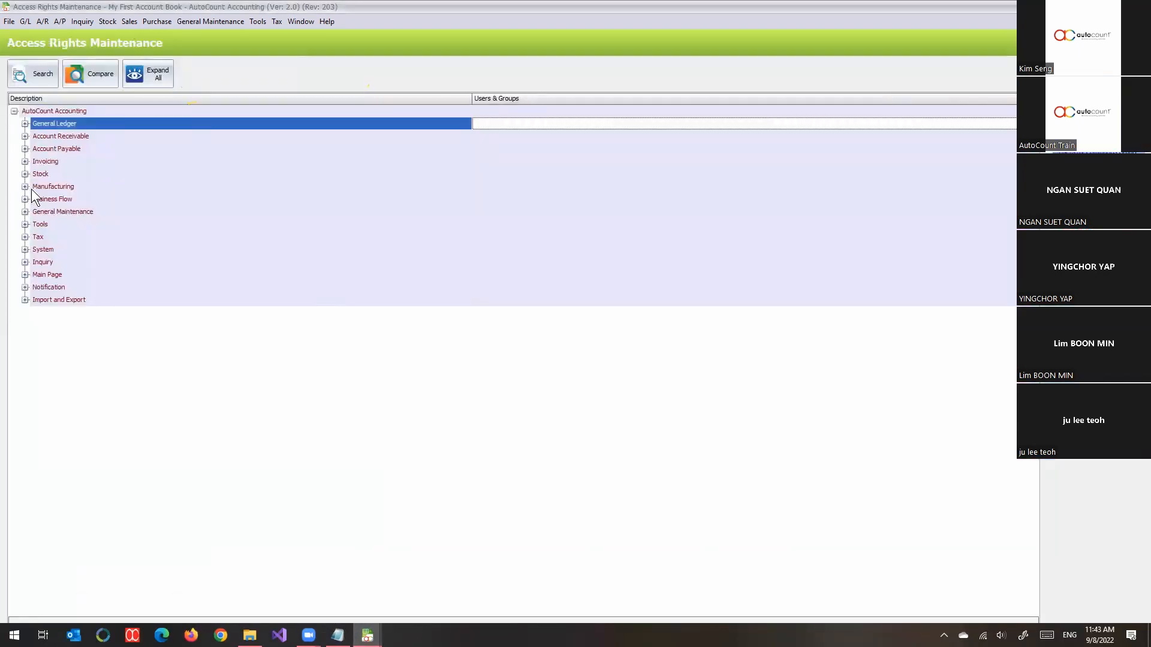
{"action": "left_click", "coordinate": [25, 162]}
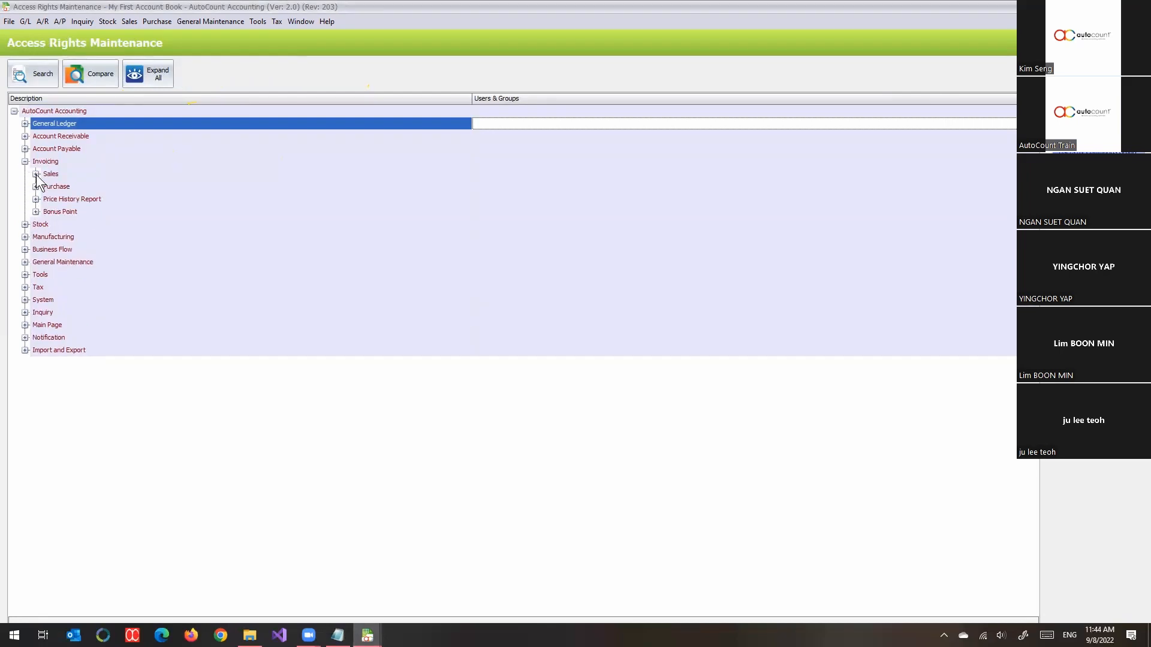
{"action": "left_click", "coordinate": [36, 174]}
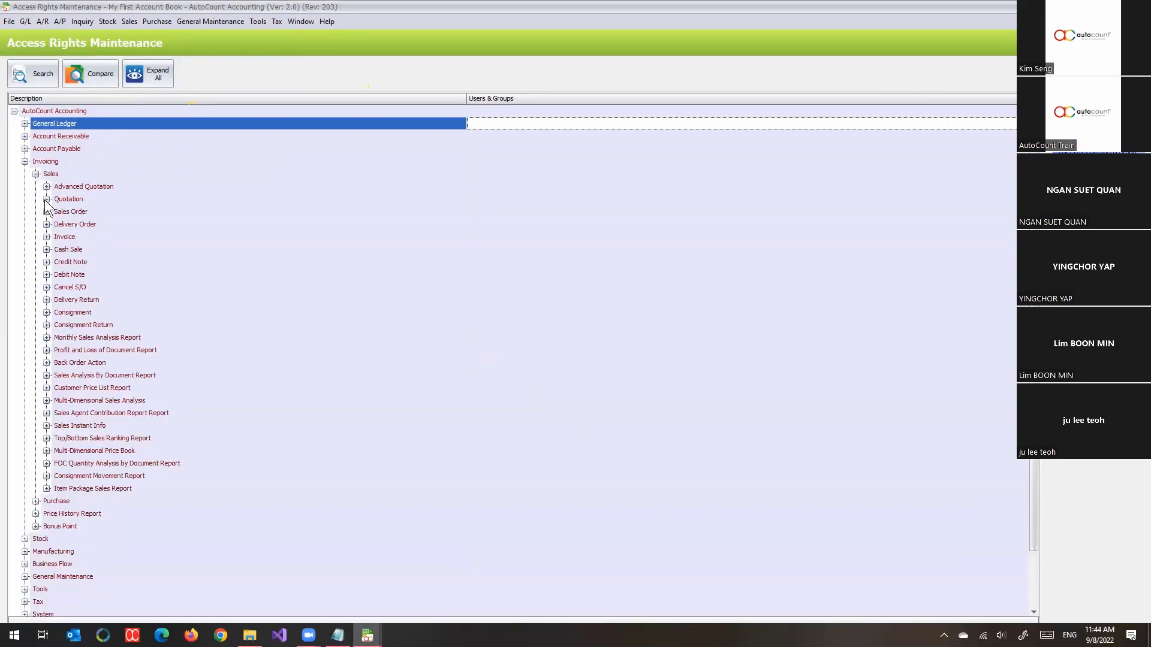
{"action": "left_click", "coordinate": [46, 200]}
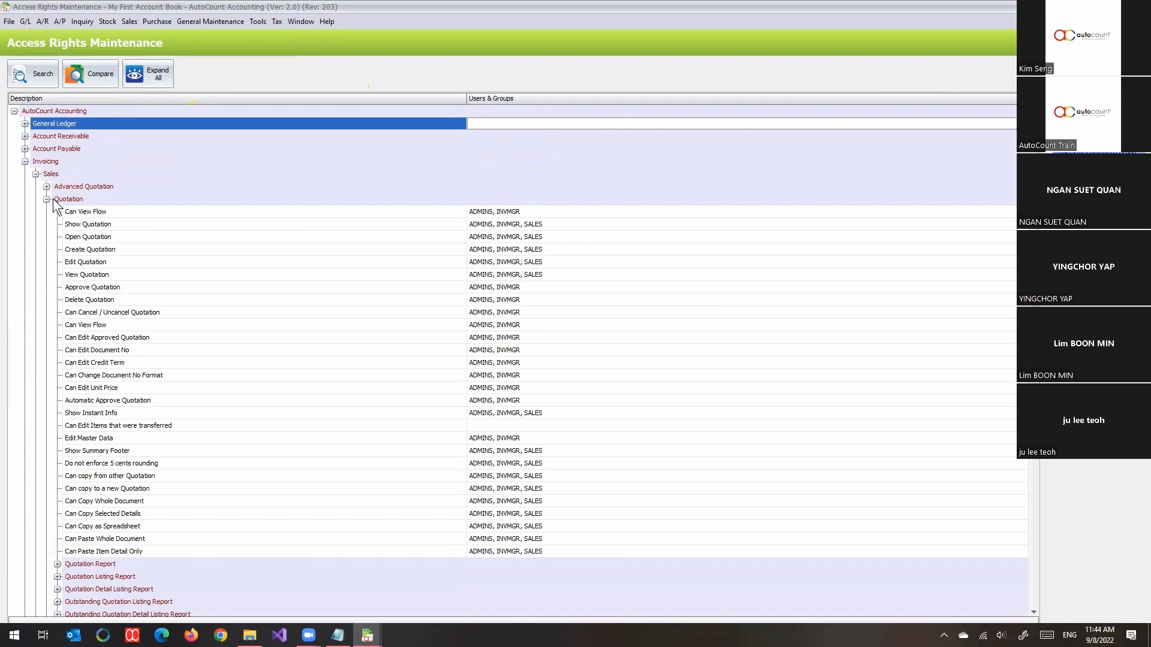
{"action": "left_click", "coordinate": [134, 228]}
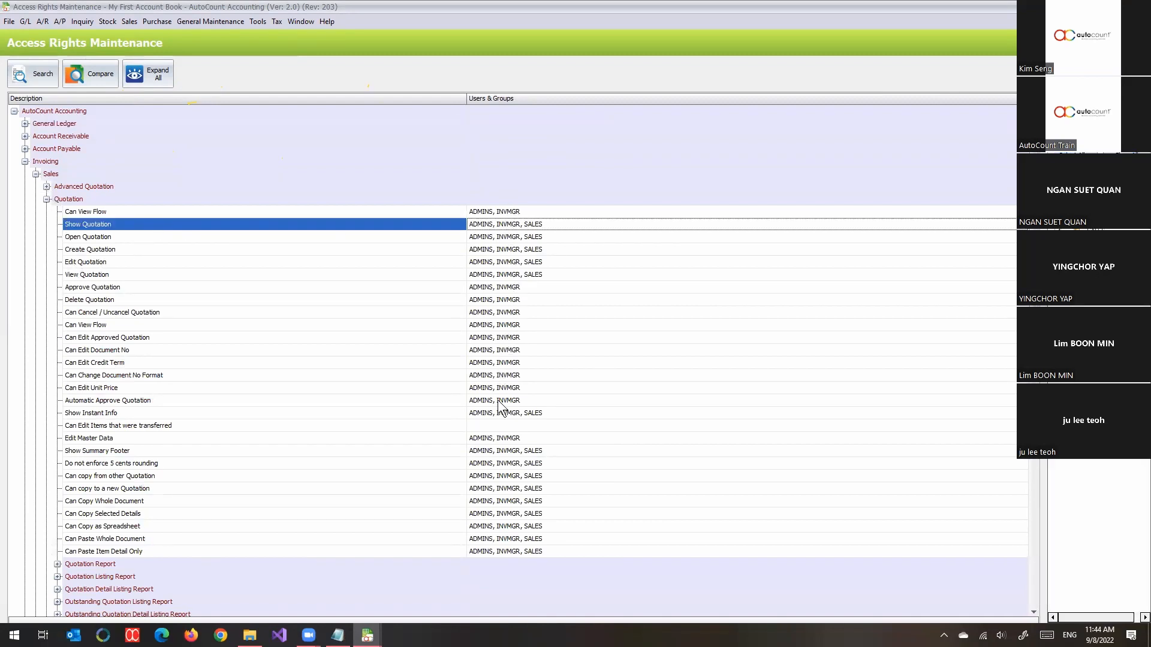
{"action": "left_click", "coordinate": [538, 237]}
{"action": "left_click", "coordinate": [539, 249]}
{"action": "left_click", "coordinate": [540, 262]}
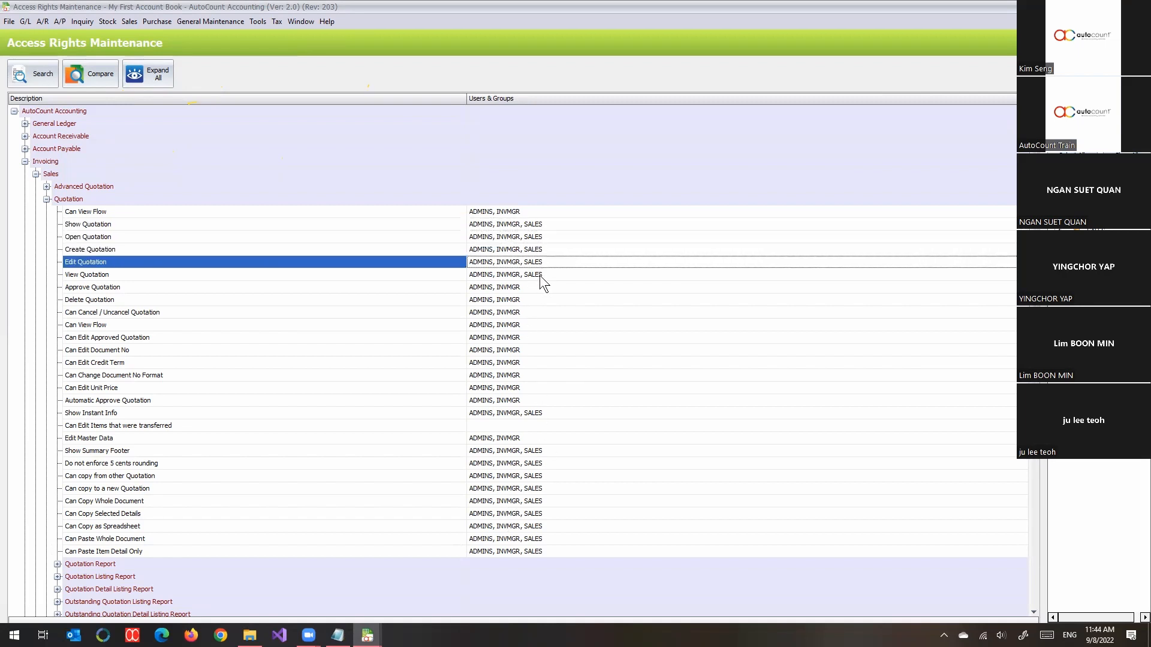
{"action": "left_click", "coordinate": [540, 274]}
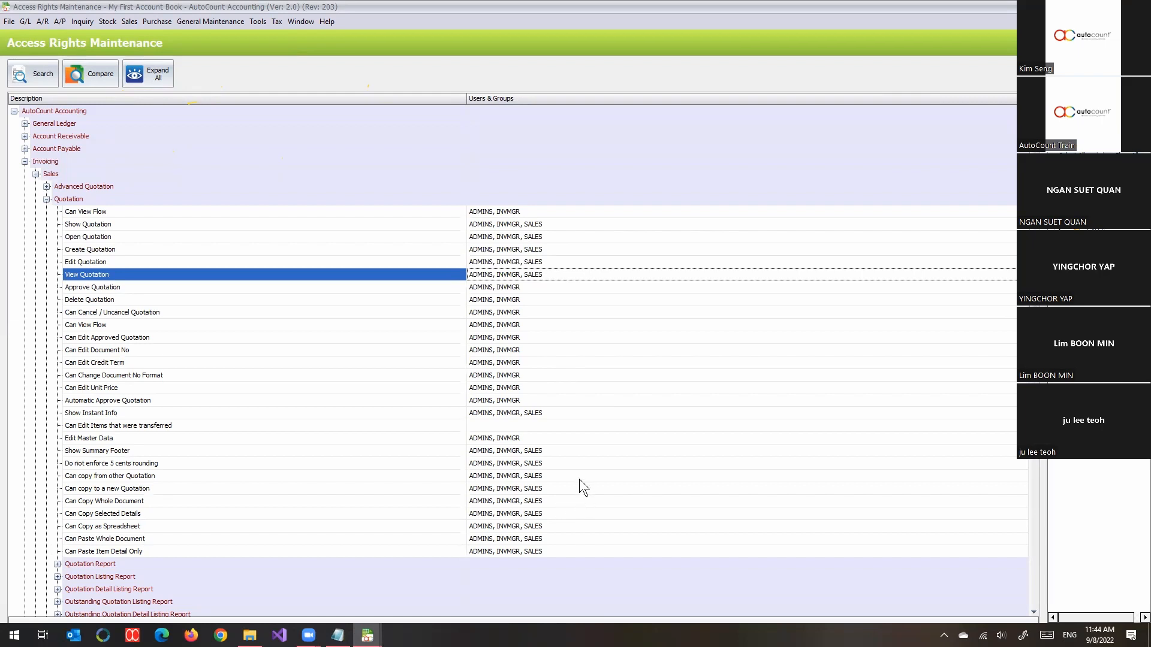
{"action": "left_click", "coordinate": [47, 199]}
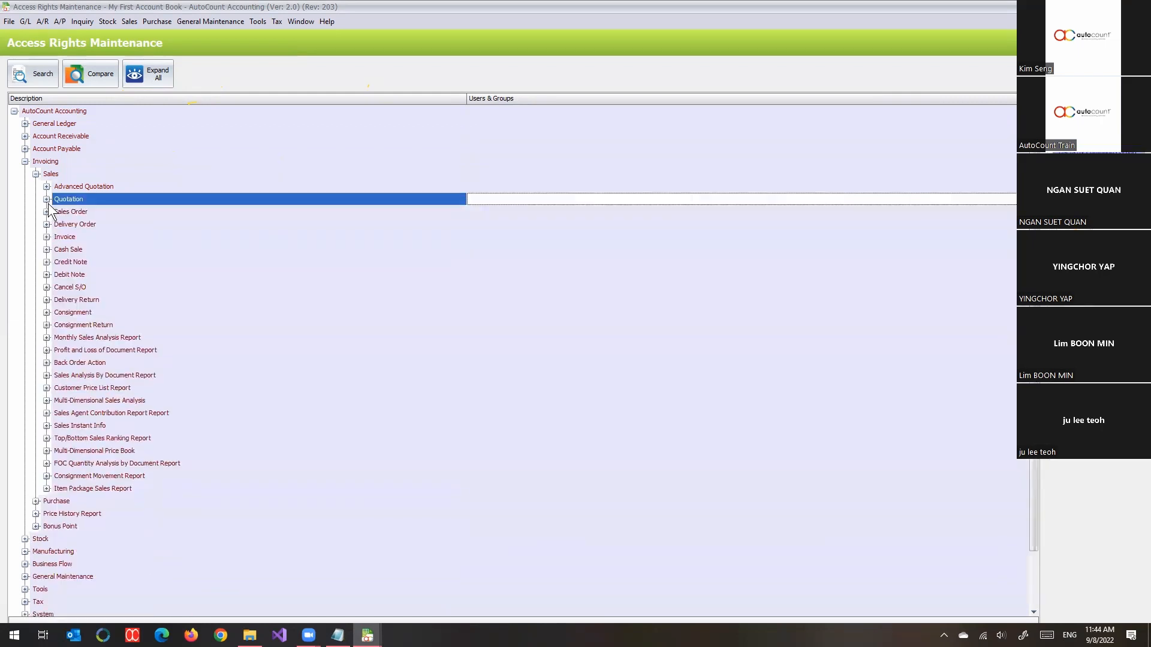
- Check the groups on the Invoice rights, then collapse Invoice and Sales
{"action": "left_click", "coordinate": [46, 237]}
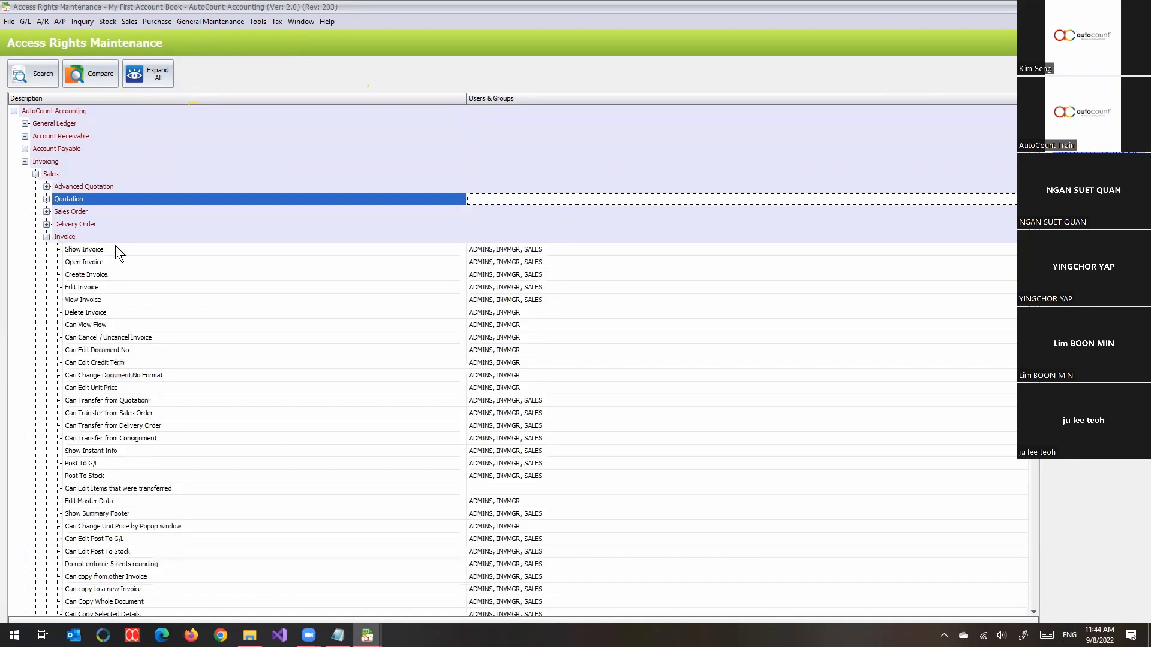
{"action": "scroll", "coordinate": [331, 287], "scroll_direction": "down", "scroll_amount": 2}
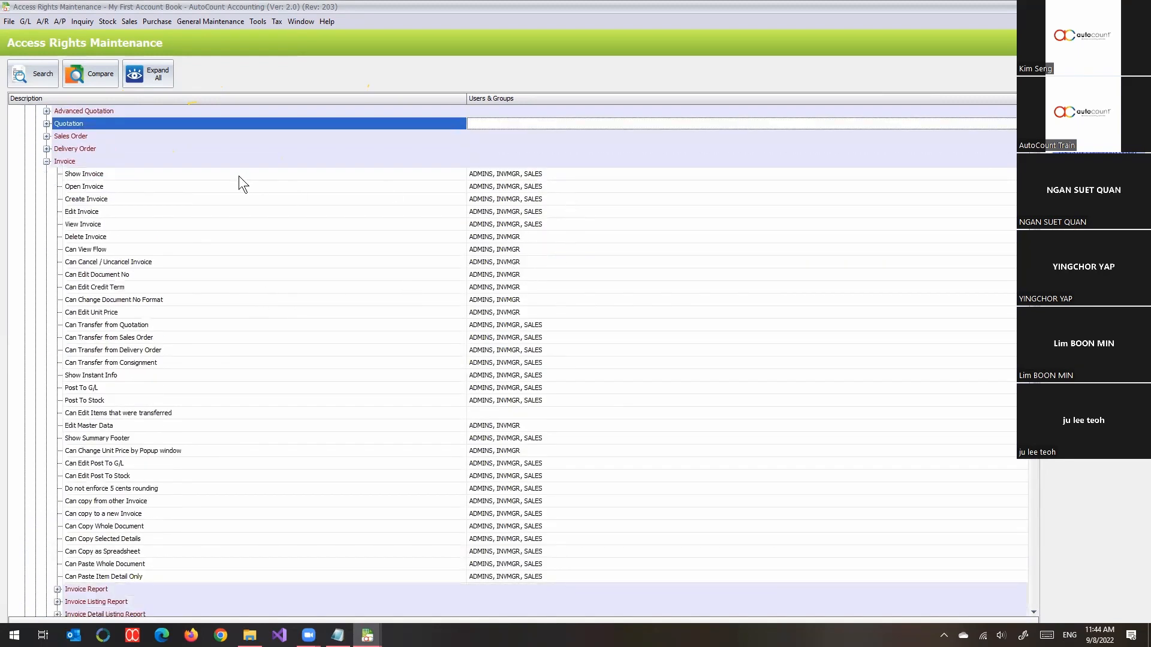
{"action": "left_click", "coordinate": [143, 176]}
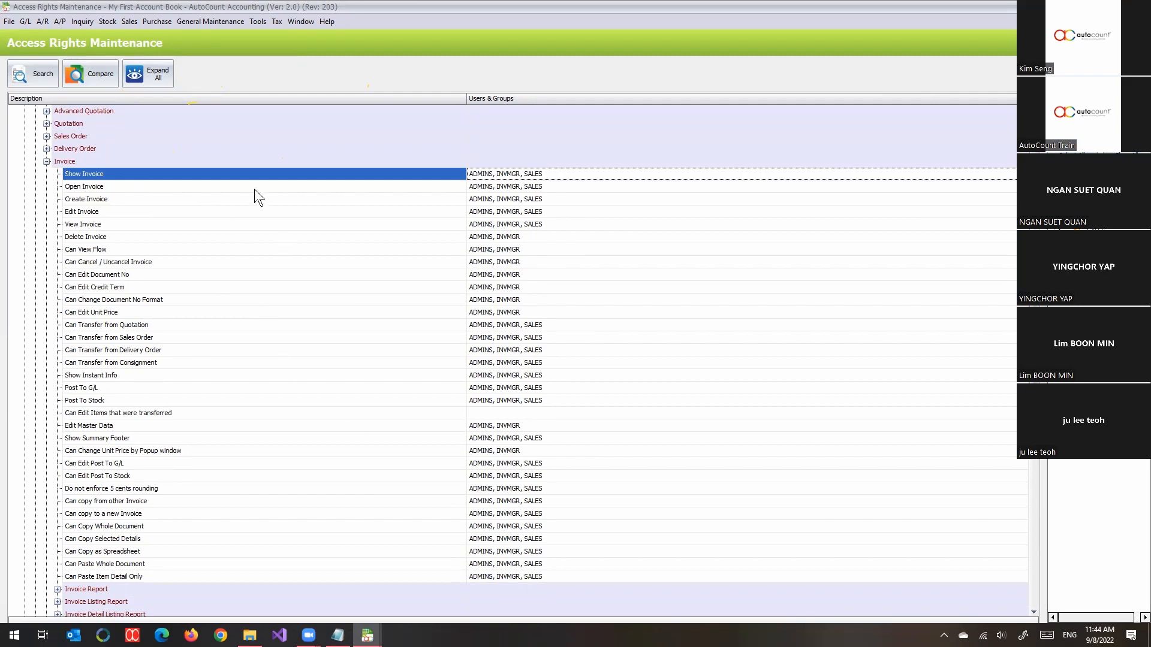
{"action": "left_click", "coordinate": [47, 161]}
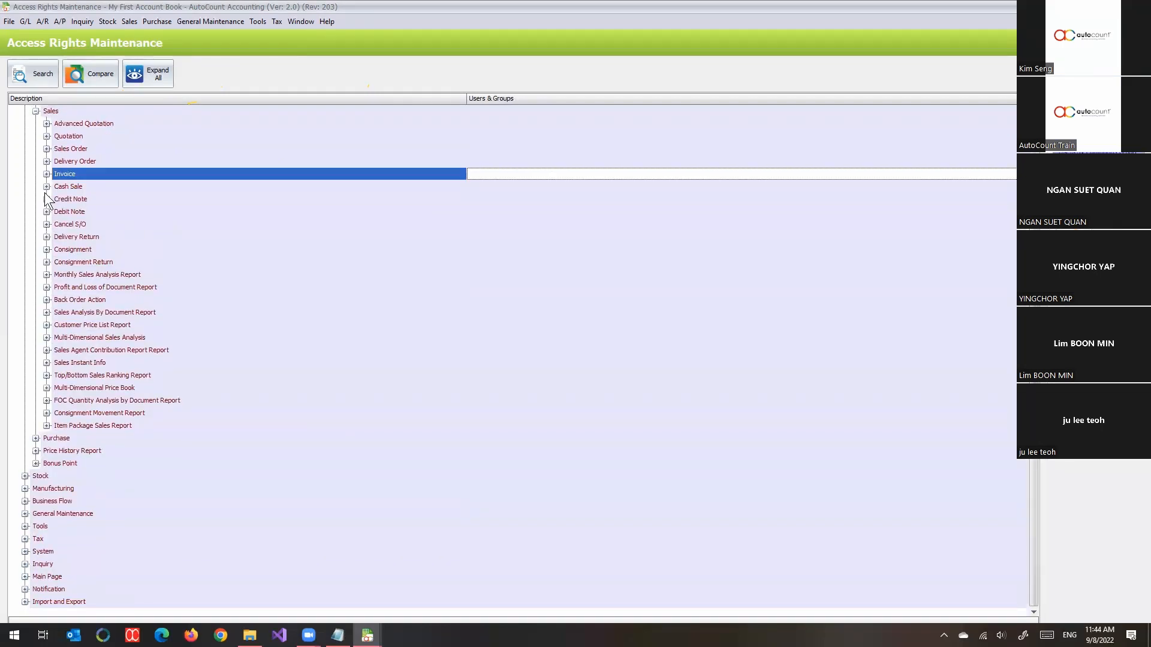
{"action": "left_click", "coordinate": [36, 112]}
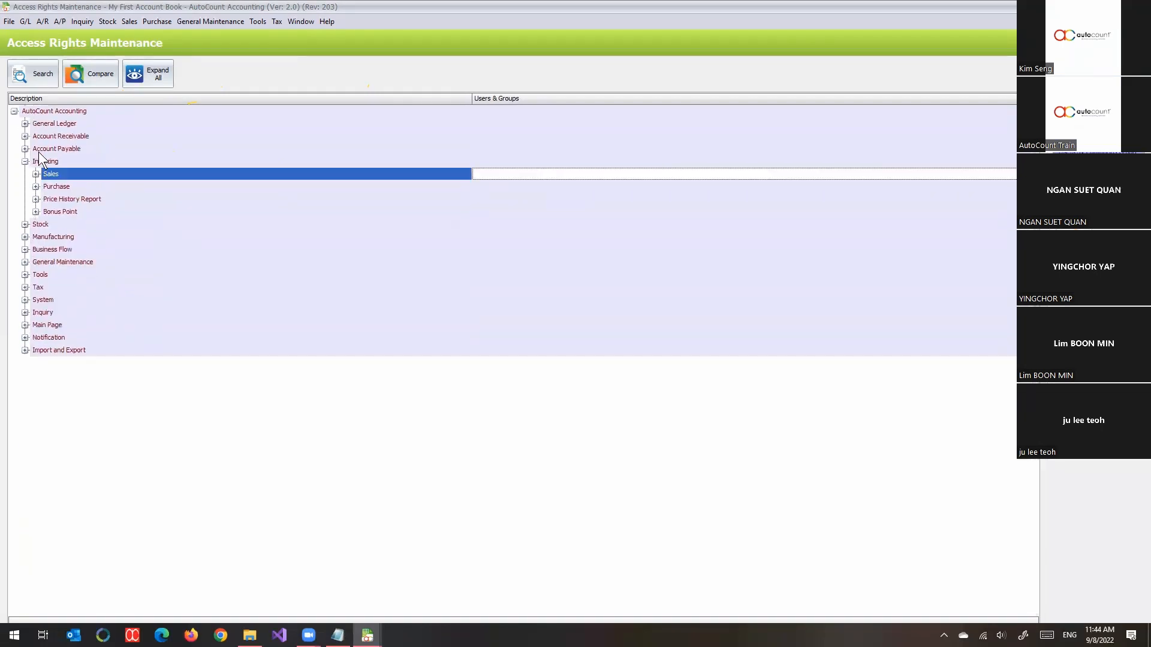
- Expand Purchase > Purchase Order and compare groups on Open versus Delete Purchase Order
{"action": "left_click", "coordinate": [36, 186]}
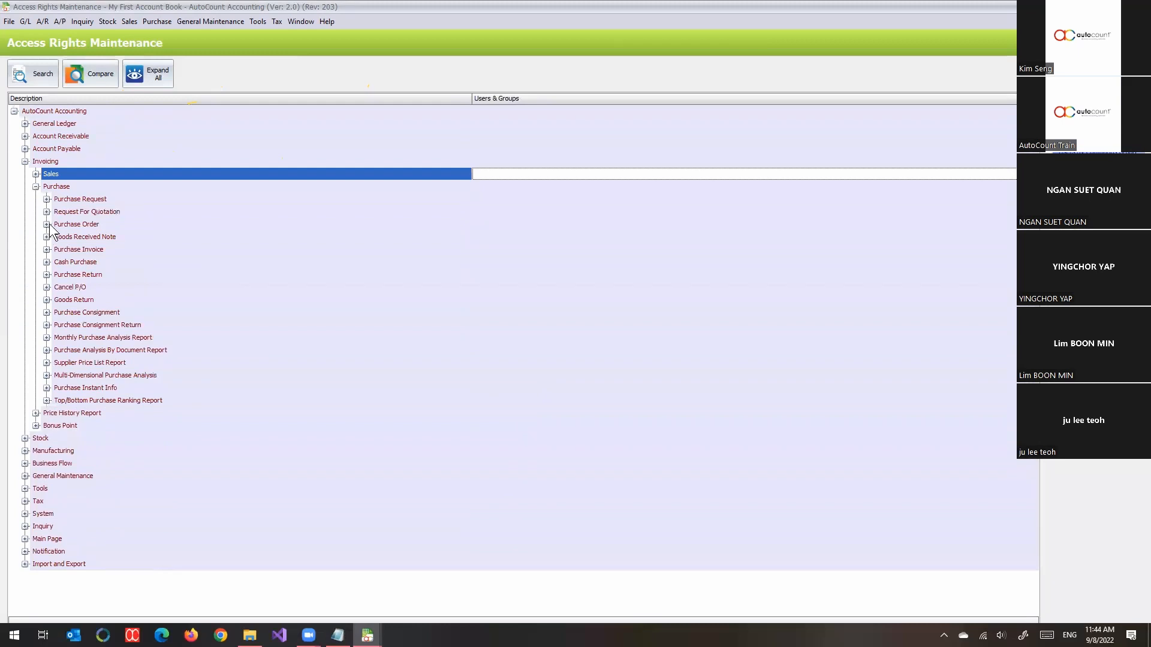
{"action": "left_click", "coordinate": [47, 224]}
{"action": "scroll", "coordinate": [531, 249], "scroll_direction": "down", "scroll_amount": 1}
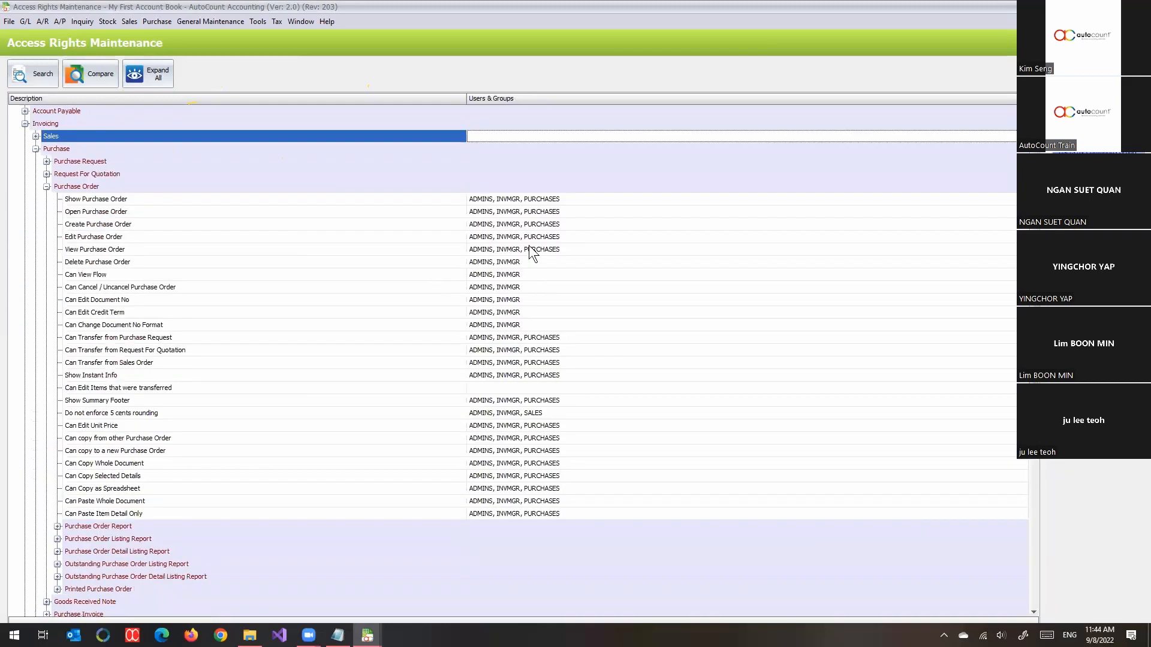
{"action": "left_click", "coordinate": [579, 207]}
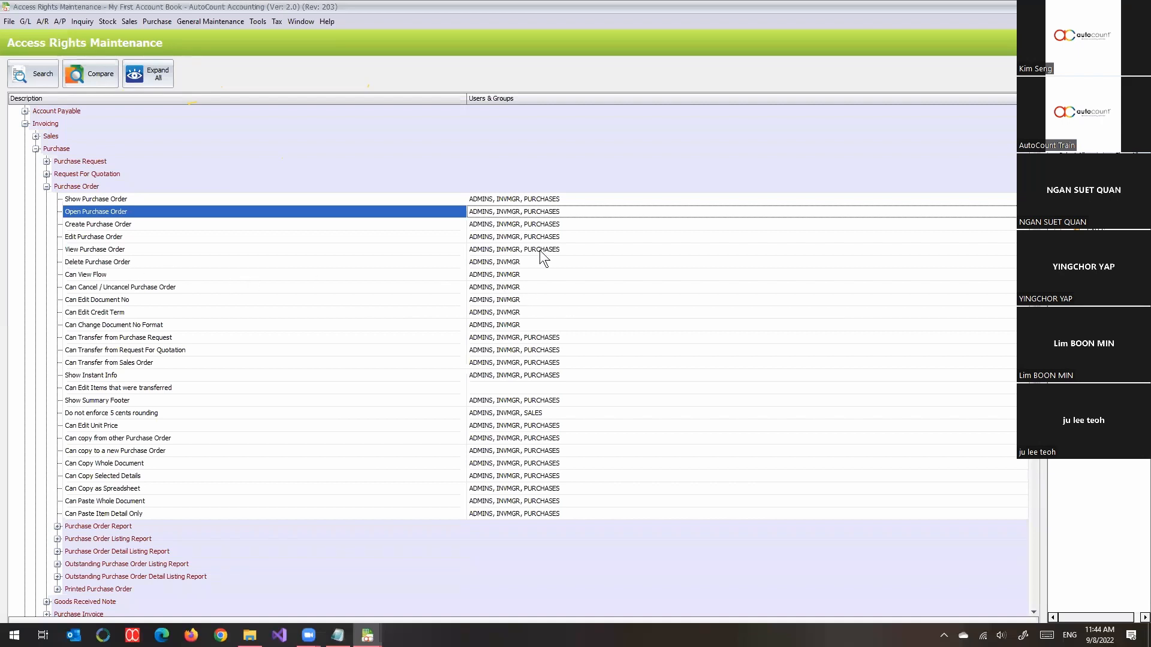
{"action": "left_click", "coordinate": [87, 262]}
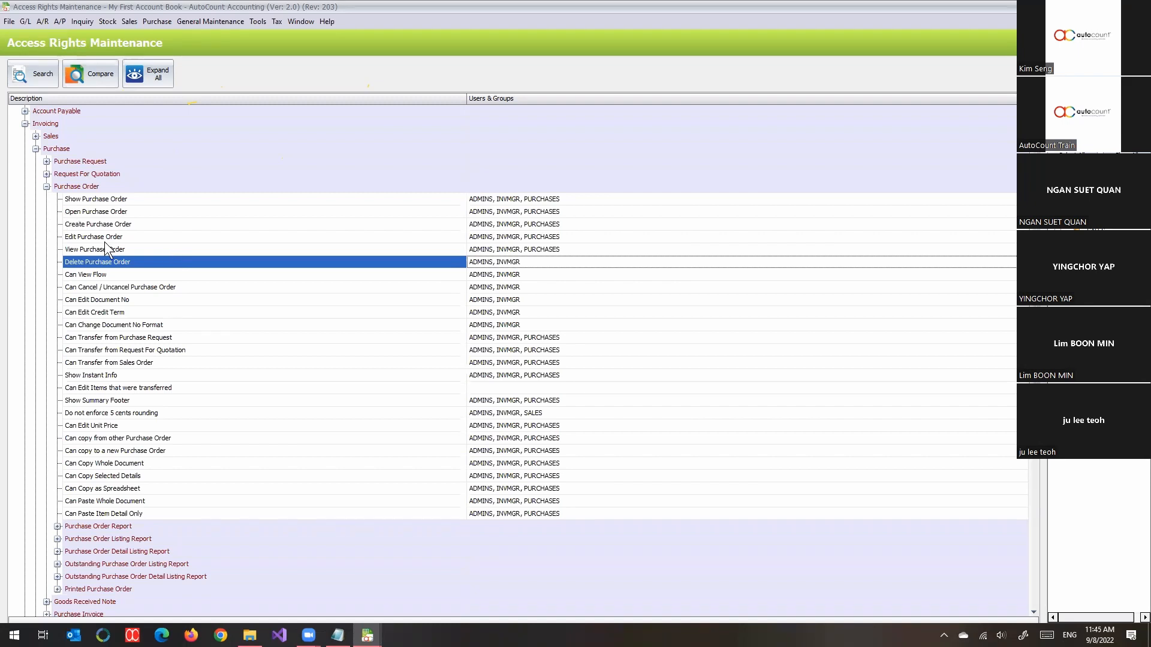
{"action": "left_click", "coordinate": [150, 24]}
- Open user TOM for editing in User Maintenance and view the groups available to add
{"action": "mouse_move", "coordinate": [188, 20]}
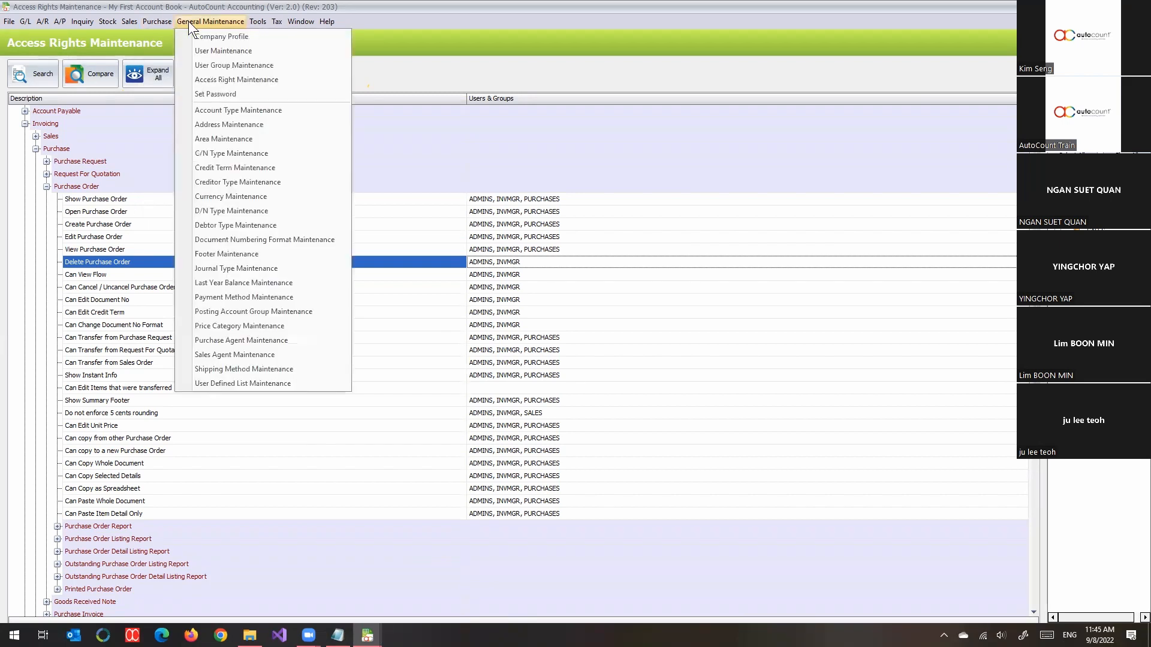
{"action": "left_click", "coordinate": [201, 52]}
{"action": "left_click", "coordinate": [20, 138]}
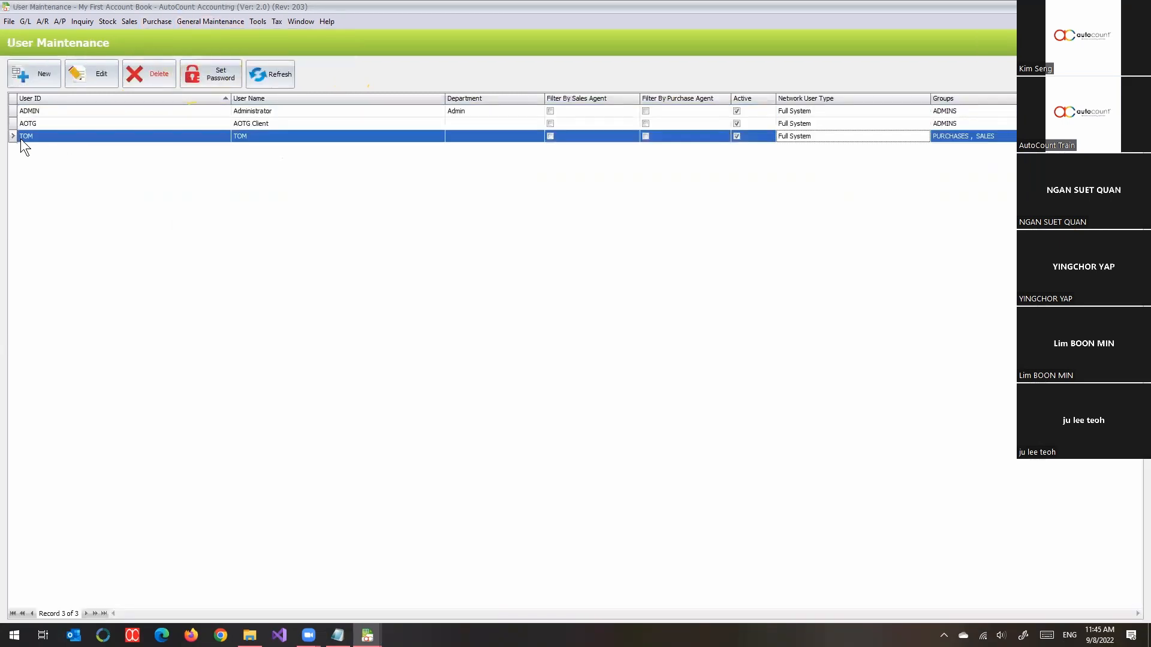
{"action": "left_click", "coordinate": [88, 82]}
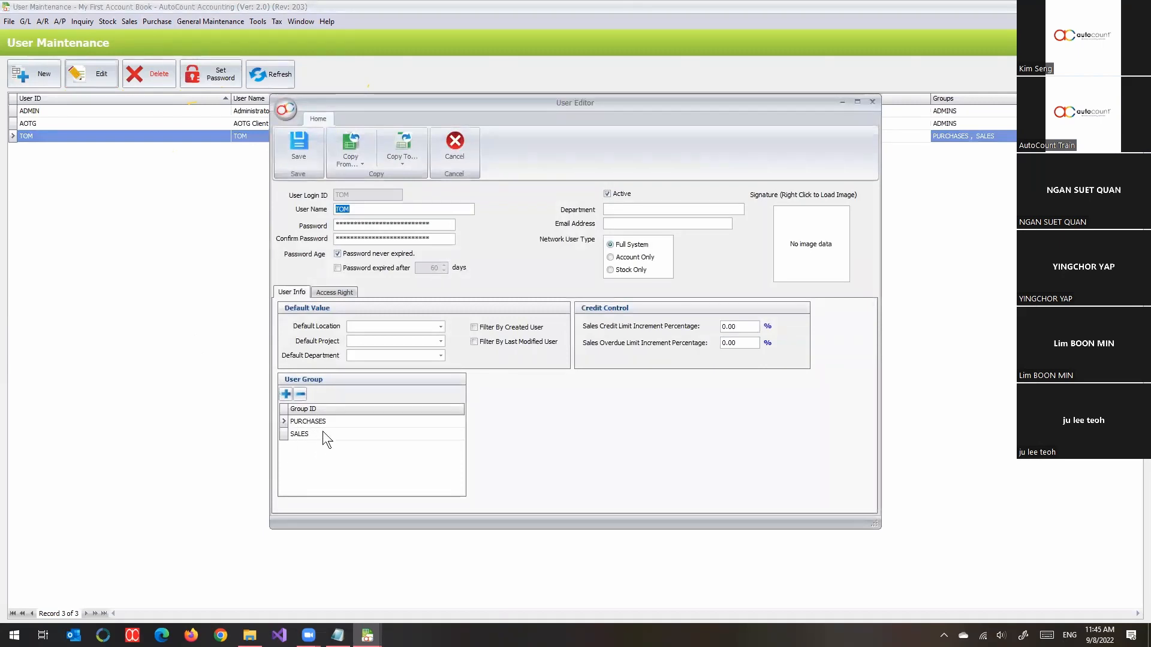
{"action": "left_click", "coordinate": [286, 394]}
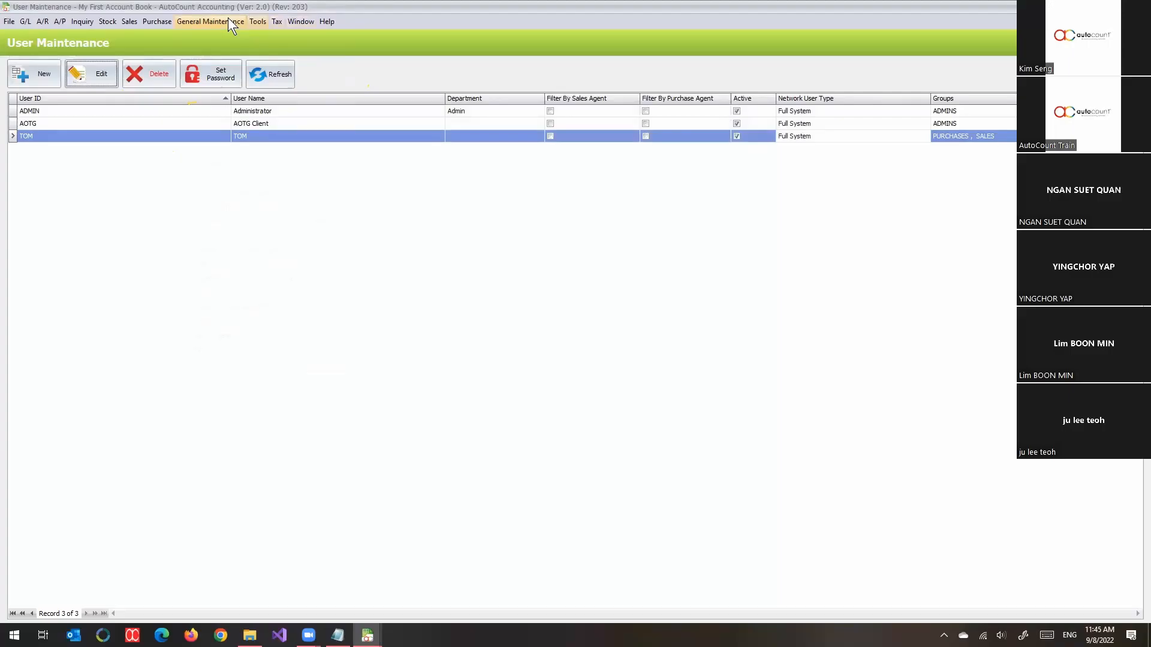
- Create group BACKUPRESTORE described 'Can do back and Restore' and expand its rights tree
{"action": "left_click", "coordinate": [228, 19]}
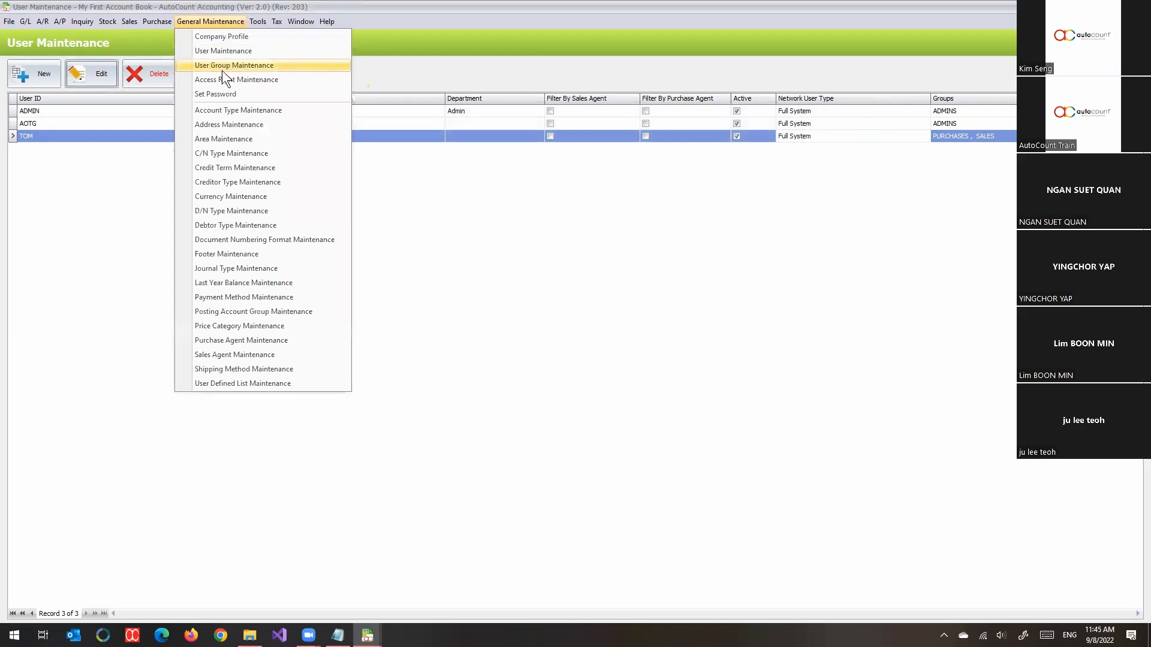
{"action": "left_click", "coordinate": [248, 66]}
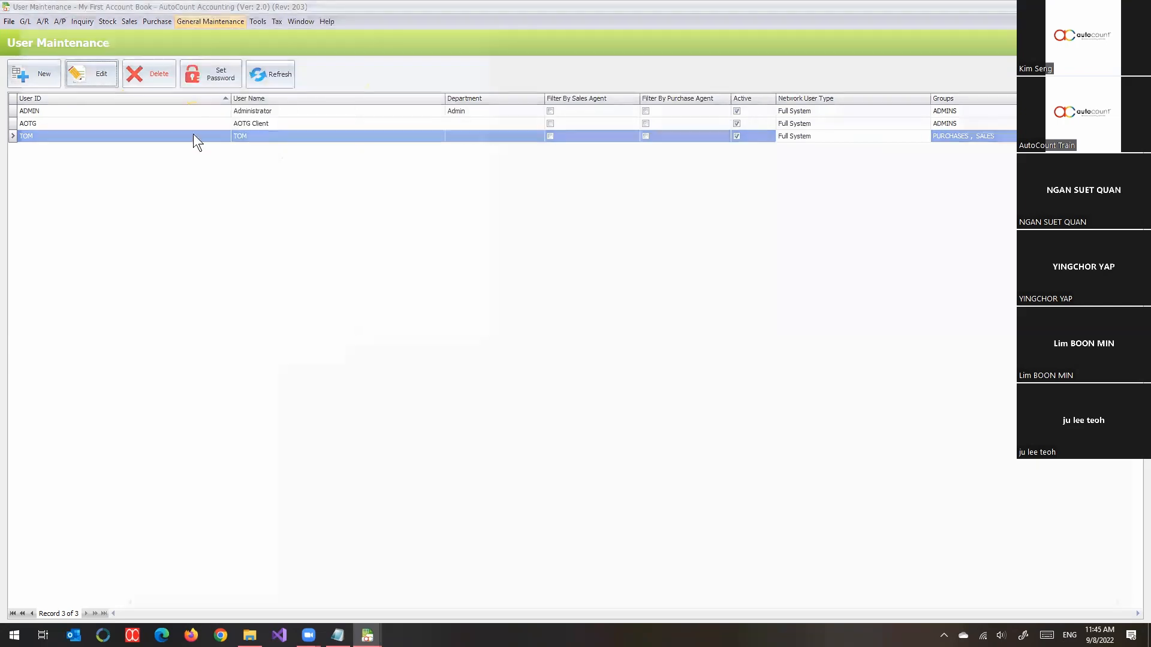
{"action": "left_click", "coordinate": [32, 83]}
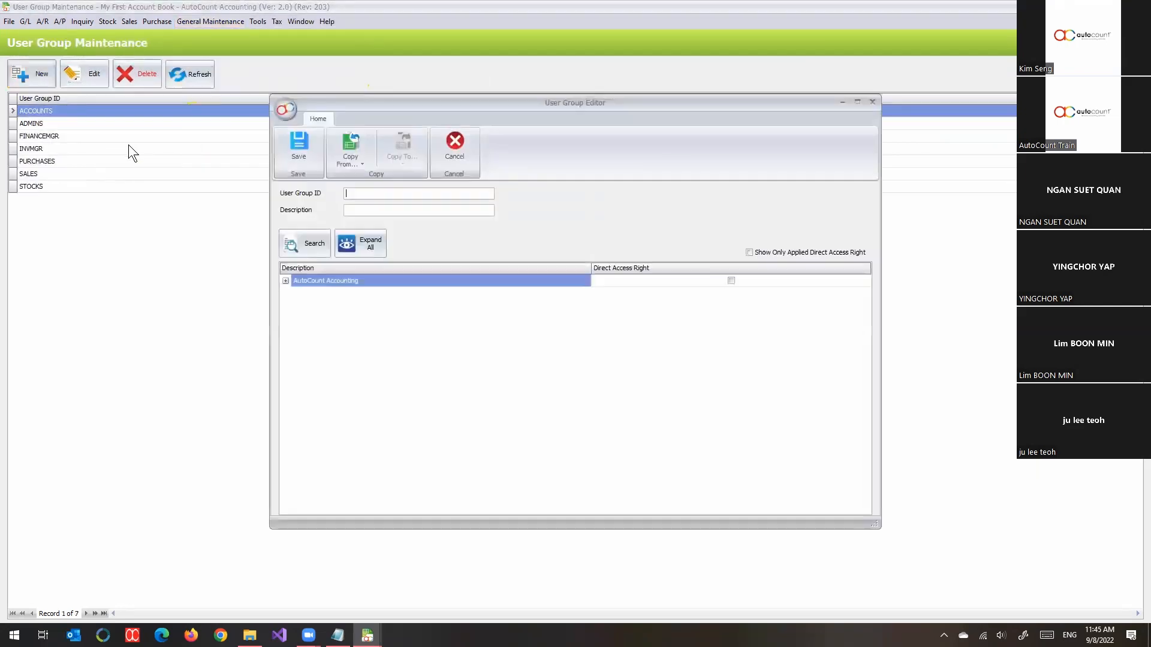
{"action": "left_click", "coordinate": [414, 191]}
{"action": "type", "text": "BACKUPRESTORE"}
{"action": "key", "text": "Tab"}
{"action": "type", "text": "can"}
{"action": "key", "text": "BackSpace"}
{"action": "key", "text": "BackSpace"}
{"action": "key", "text": "BackSpace"}
{"action": "type", "text": "Can do back and Restore"}
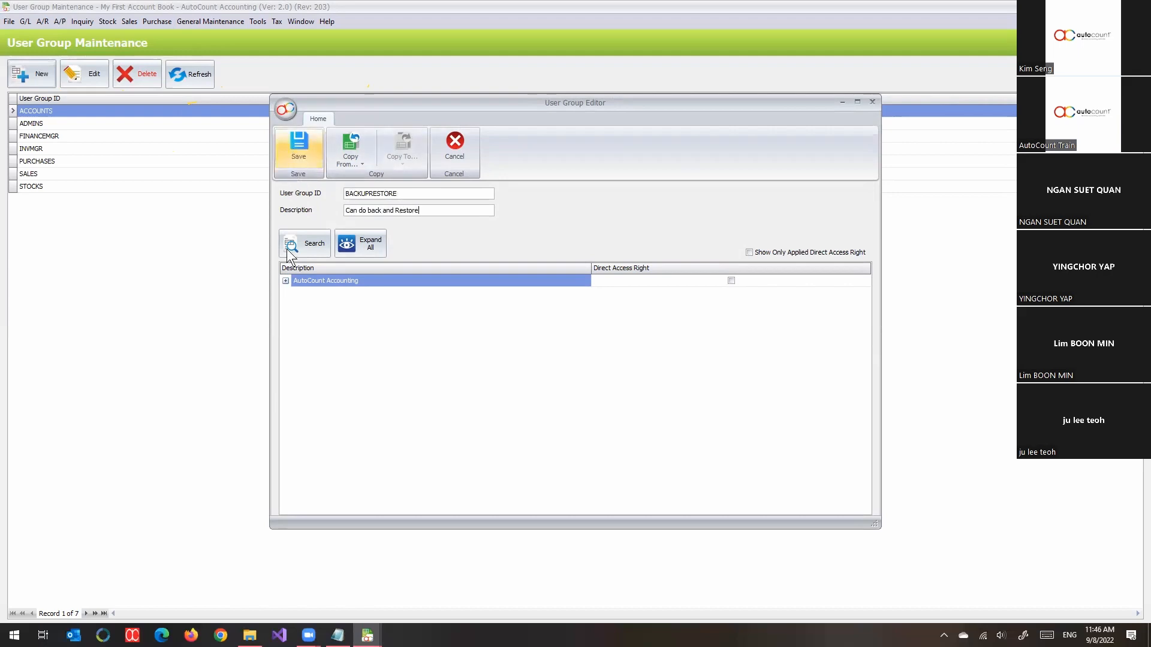
{"action": "left_click", "coordinate": [286, 281]}
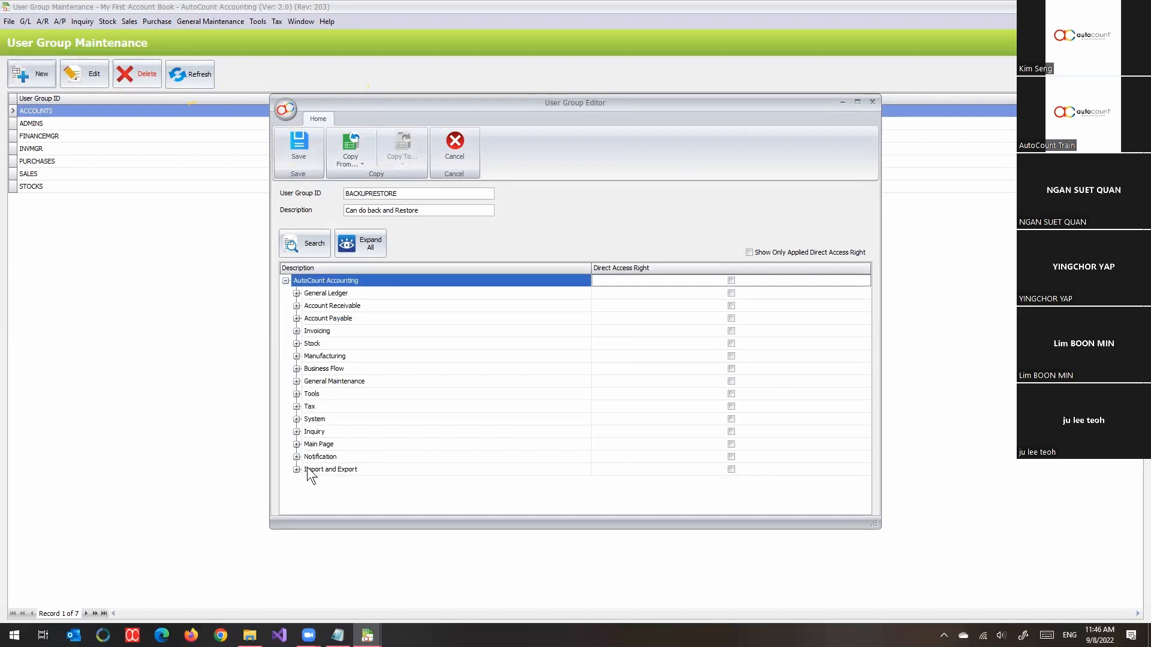
- Under Tools > Backup, grant the group Show Backup and Open Backup rights
{"action": "left_click", "coordinate": [296, 420]}
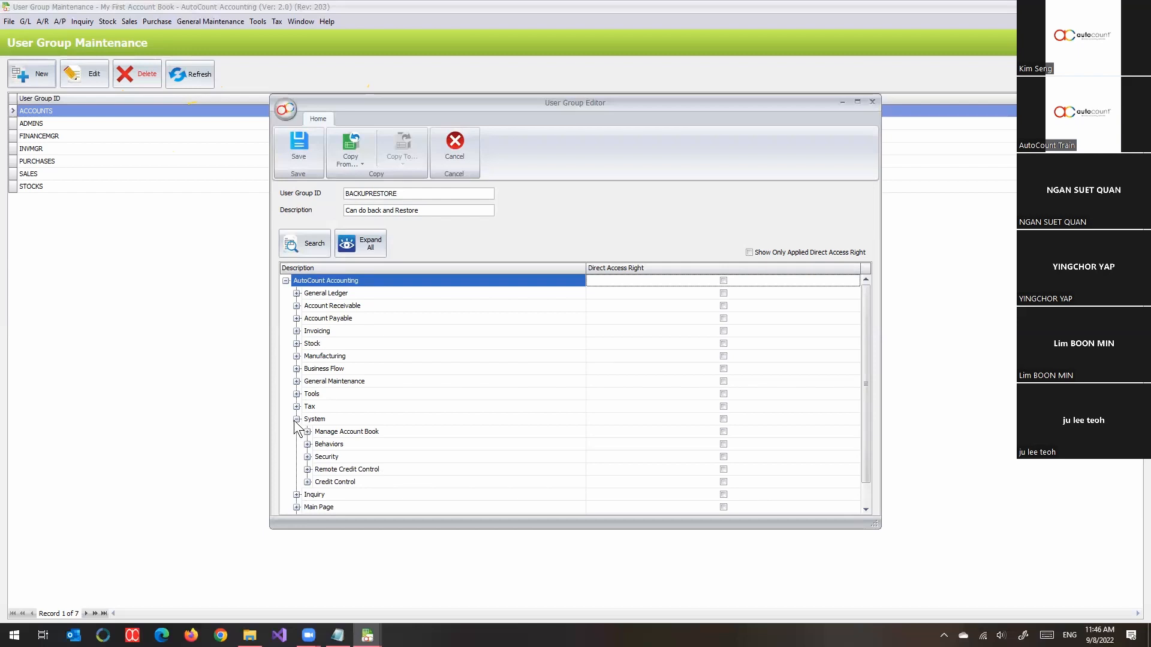
{"action": "left_click", "coordinate": [297, 419]}
{"action": "left_click", "coordinate": [296, 394]}
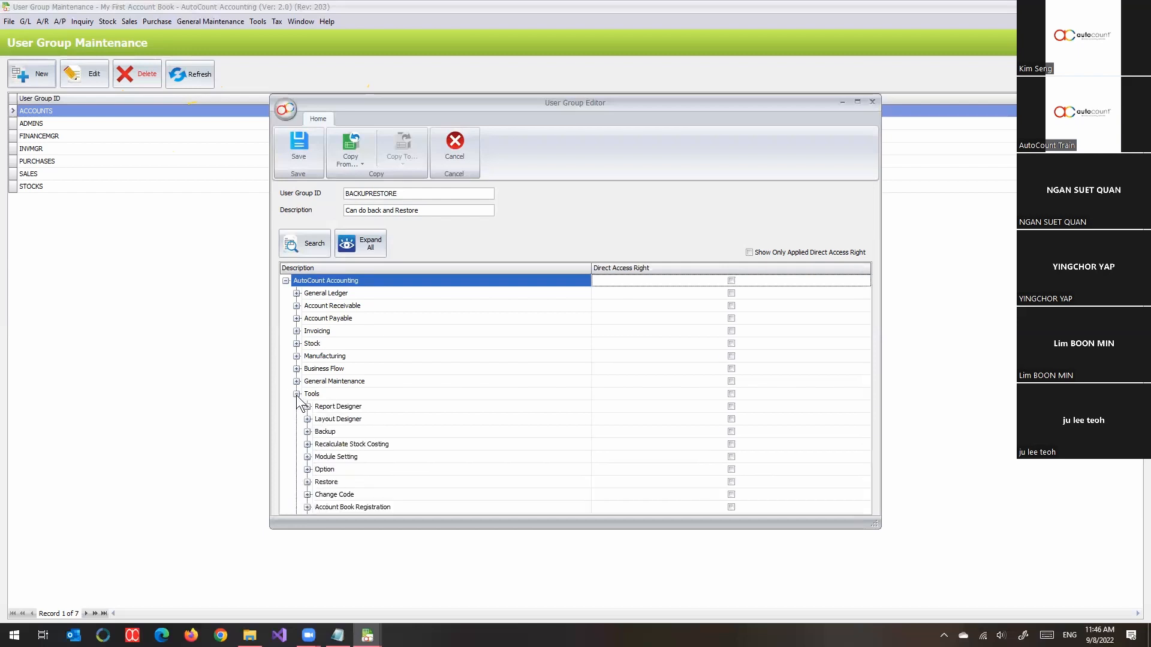
{"action": "scroll", "coordinate": [452, 372], "scroll_direction": "down", "scroll_amount": 2}
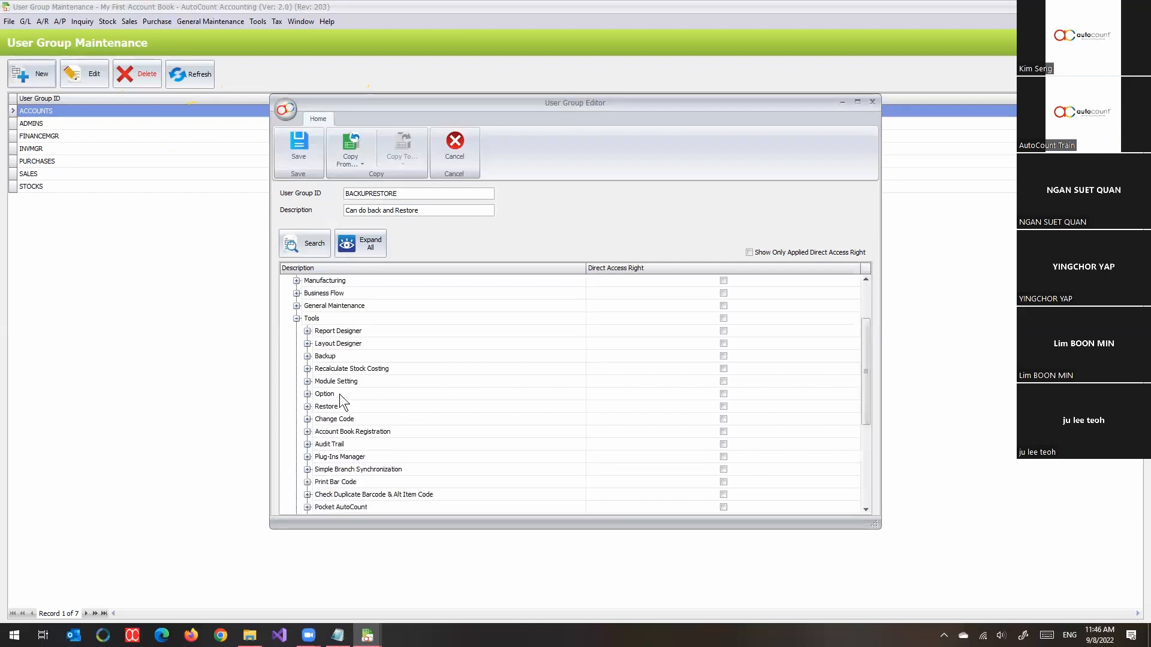
{"action": "scroll", "coordinate": [339, 402], "scroll_direction": "down", "scroll_amount": 1}
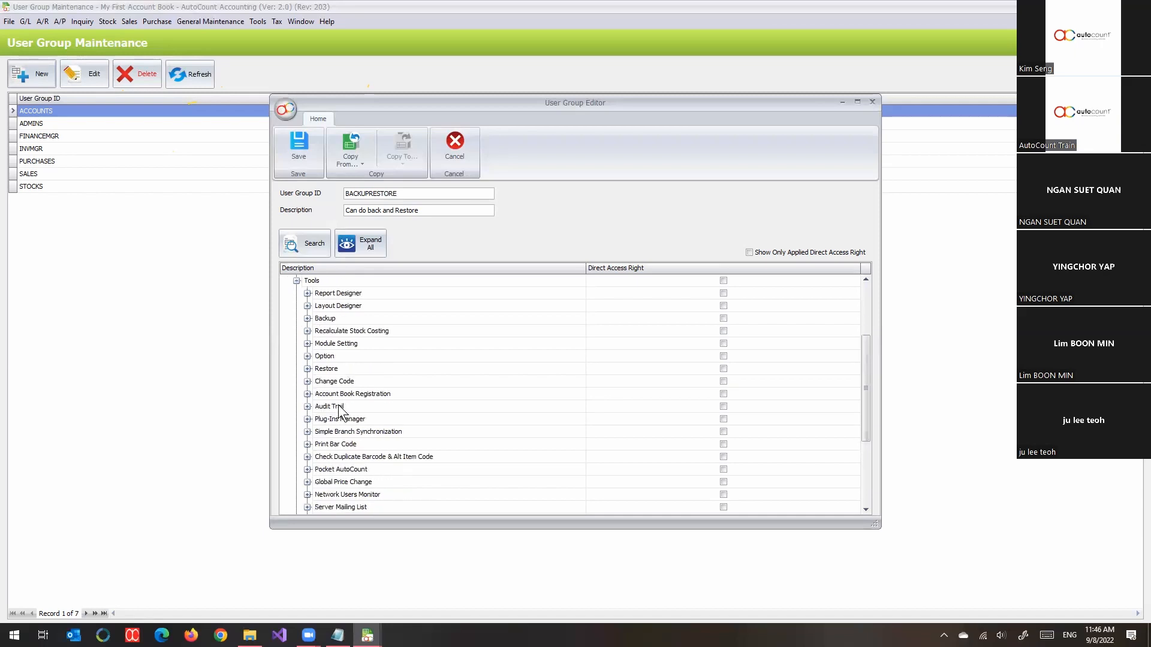
{"action": "left_click", "coordinate": [307, 318]}
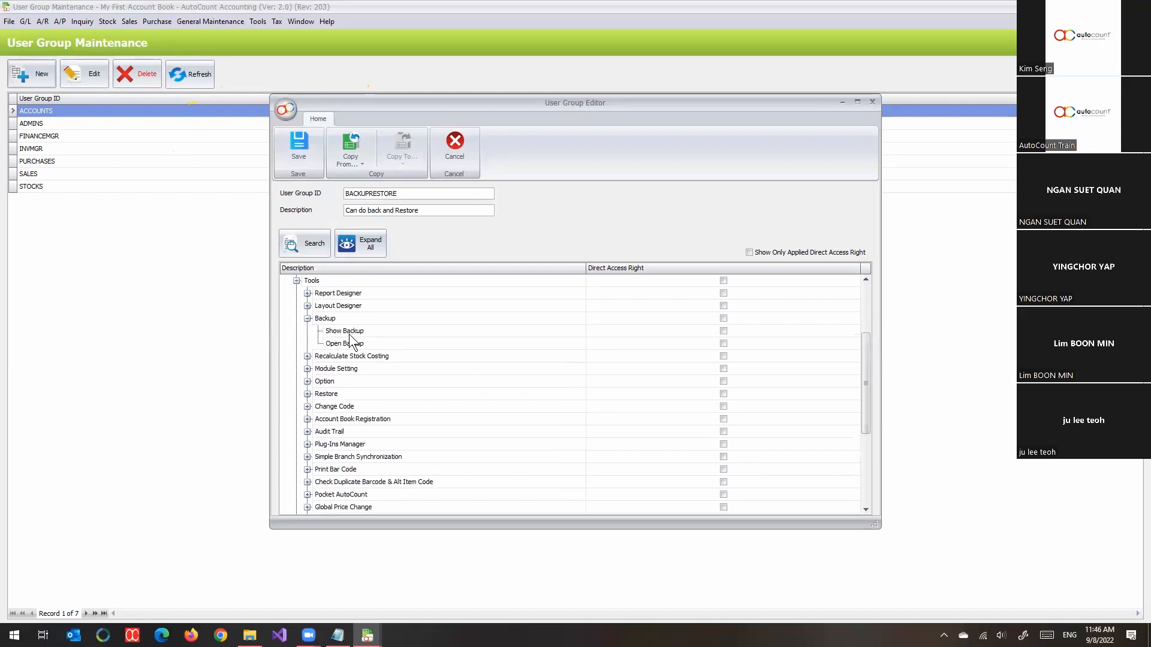
{"action": "left_click", "coordinate": [353, 333]}
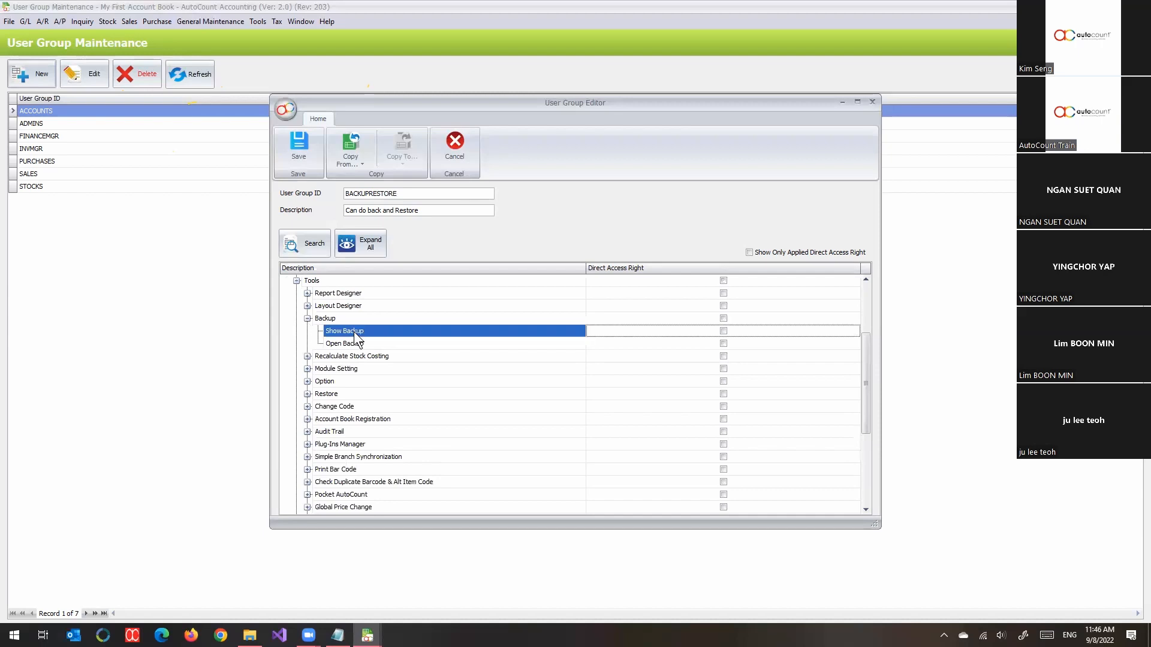
{"action": "left_click", "coordinate": [723, 332]}
{"action": "left_click", "coordinate": [723, 341]}
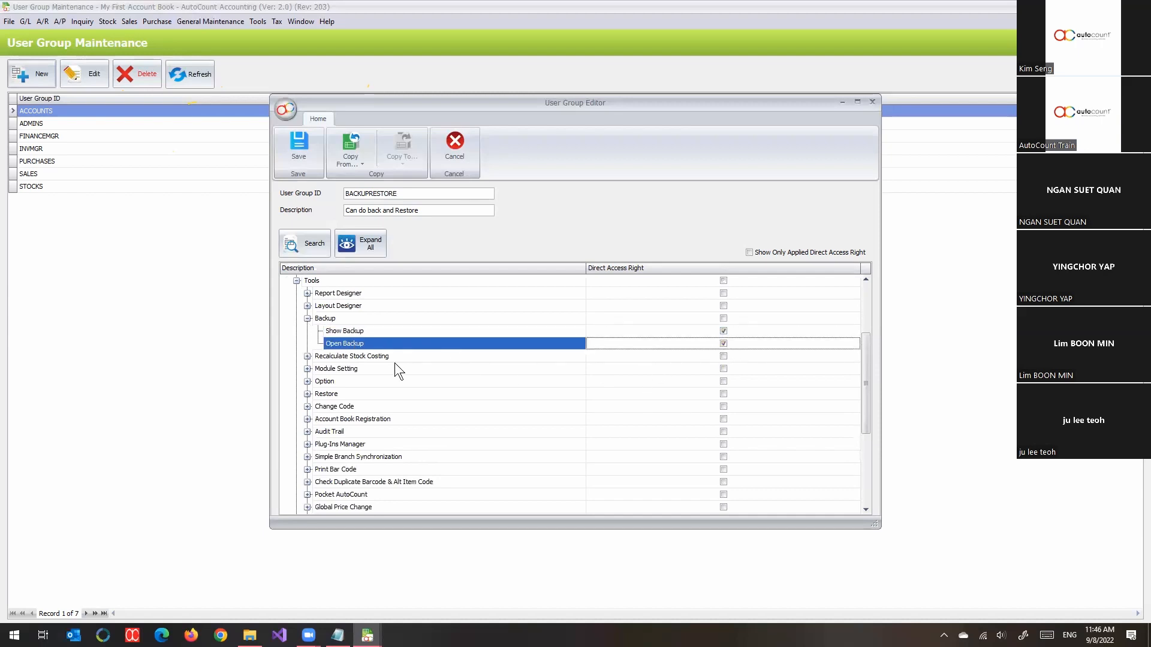
- Under Tools > Restore, grant the group Show Restore and Open Restore rights
{"action": "left_click", "coordinate": [307, 394]}
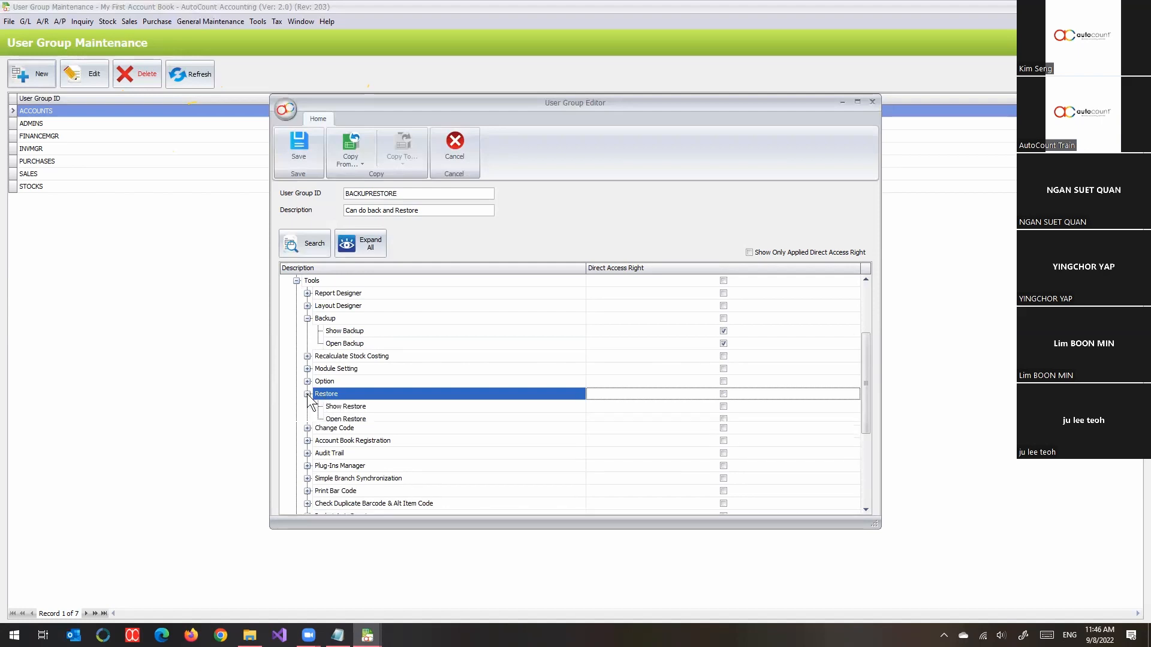
{"action": "left_click", "coordinate": [438, 408]}
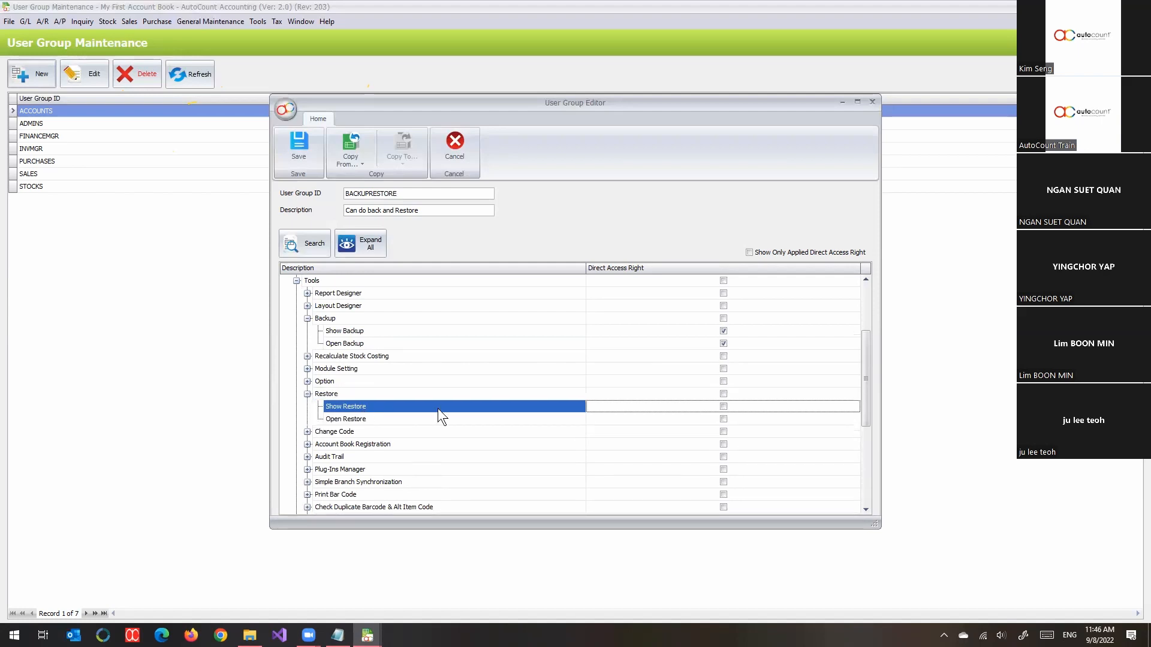
{"action": "left_click", "coordinate": [724, 407]}
{"action": "left_click", "coordinate": [724, 419]}
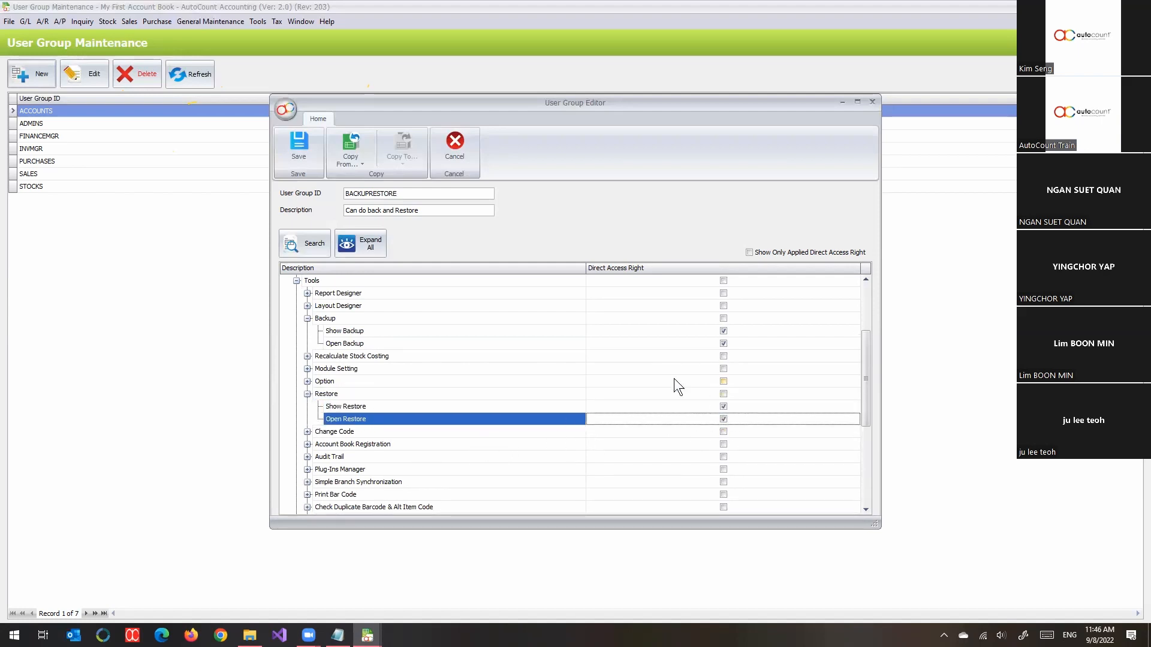
- Save the BACKUPRESTORE group and open user TOM's record for editing
{"action": "left_click", "coordinate": [298, 150]}
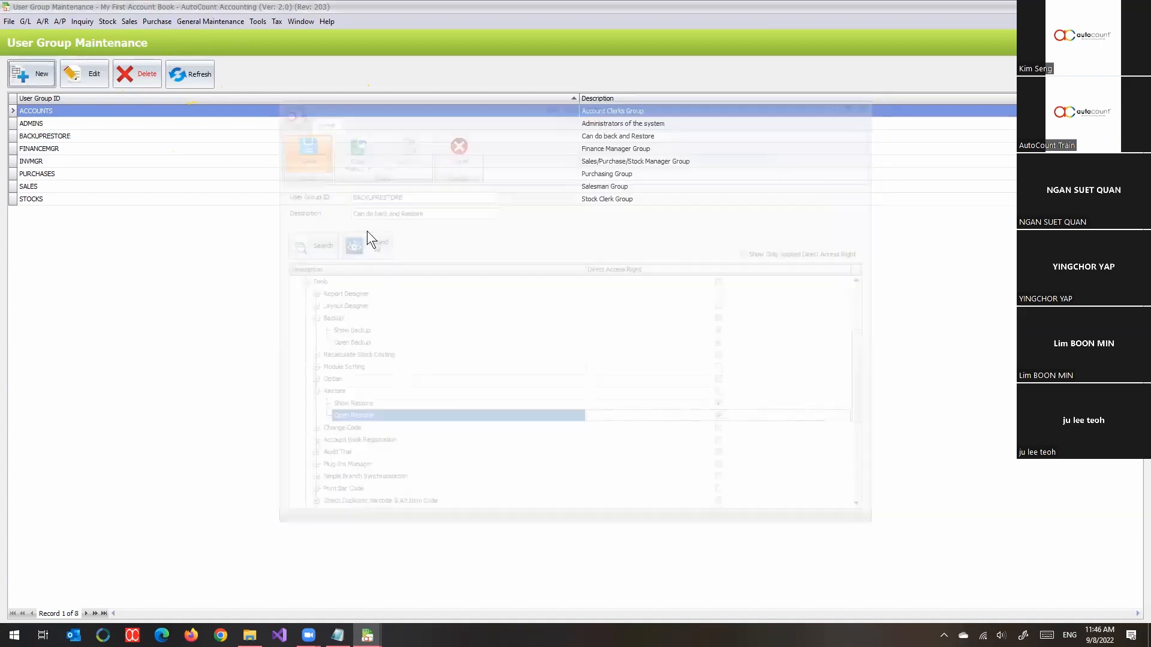
{"action": "left_click", "coordinate": [222, 18]}
{"action": "left_click", "coordinate": [229, 53]}
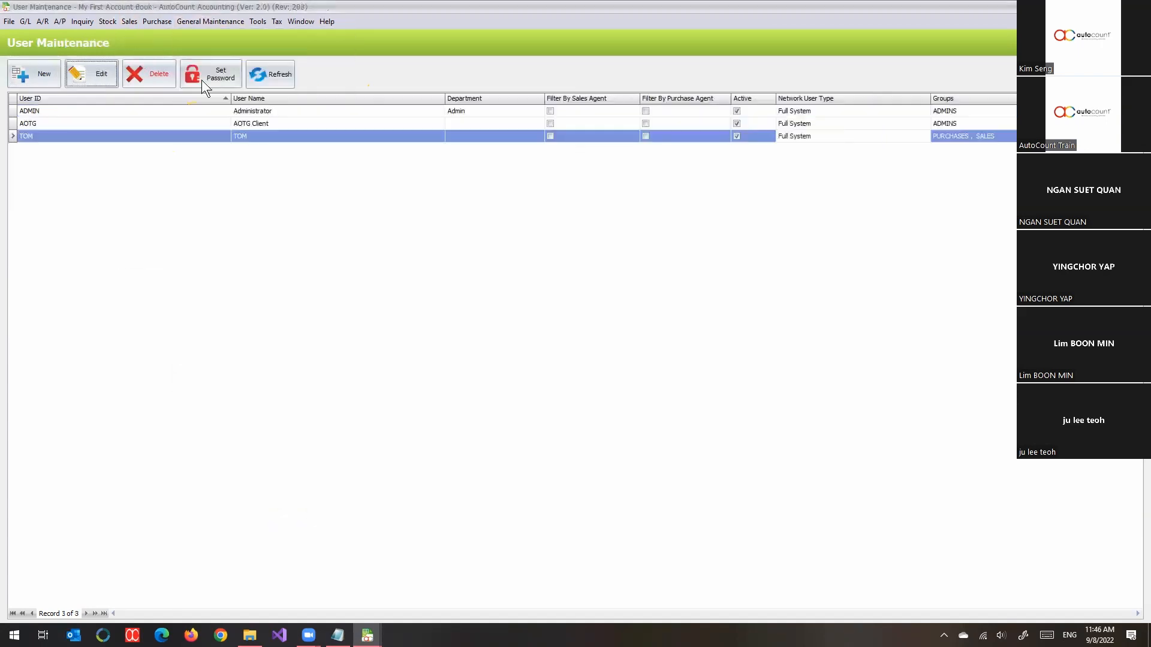
{"action": "left_click", "coordinate": [92, 114]}
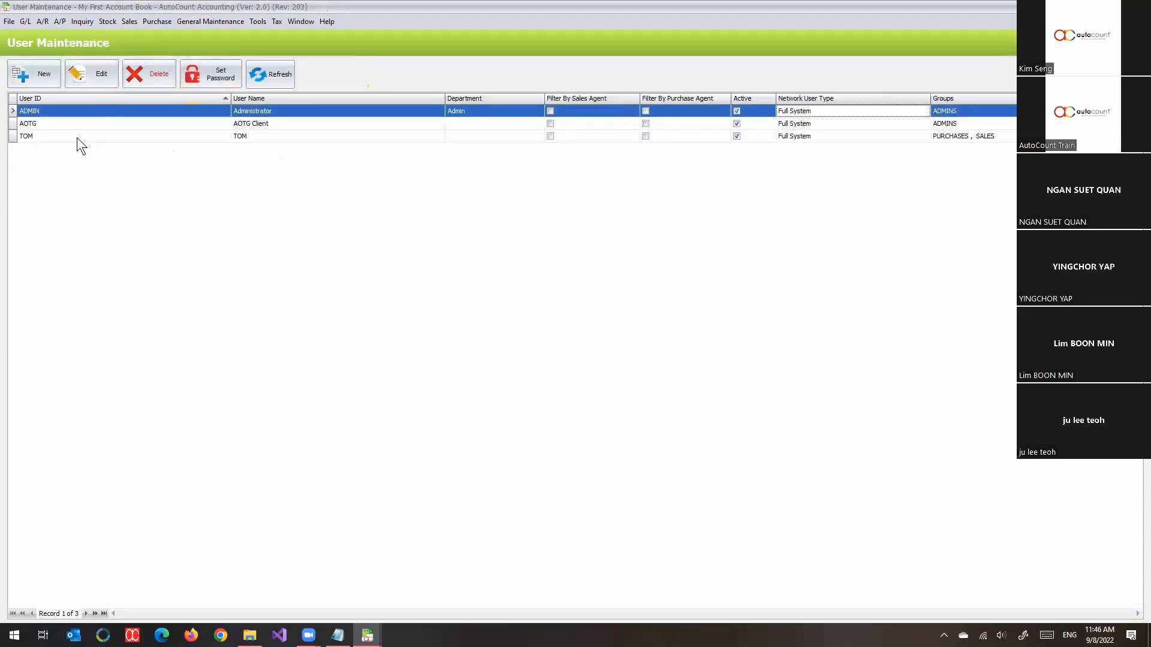
{"action": "left_click", "coordinate": [77, 139]}
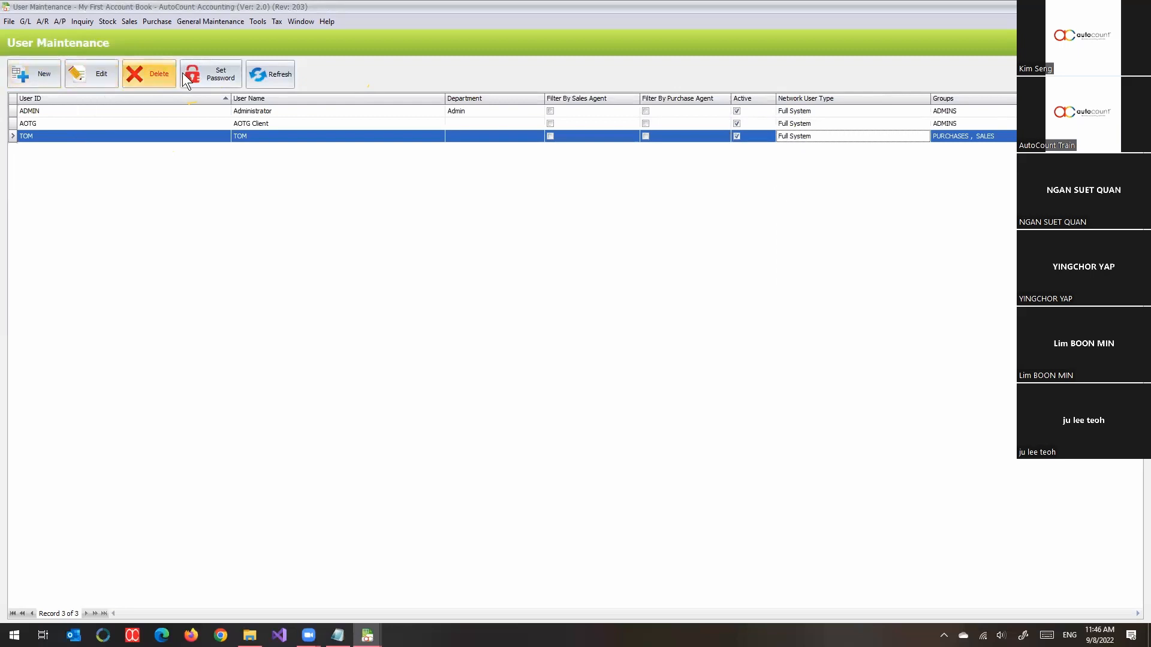
{"action": "left_click", "coordinate": [77, 77]}
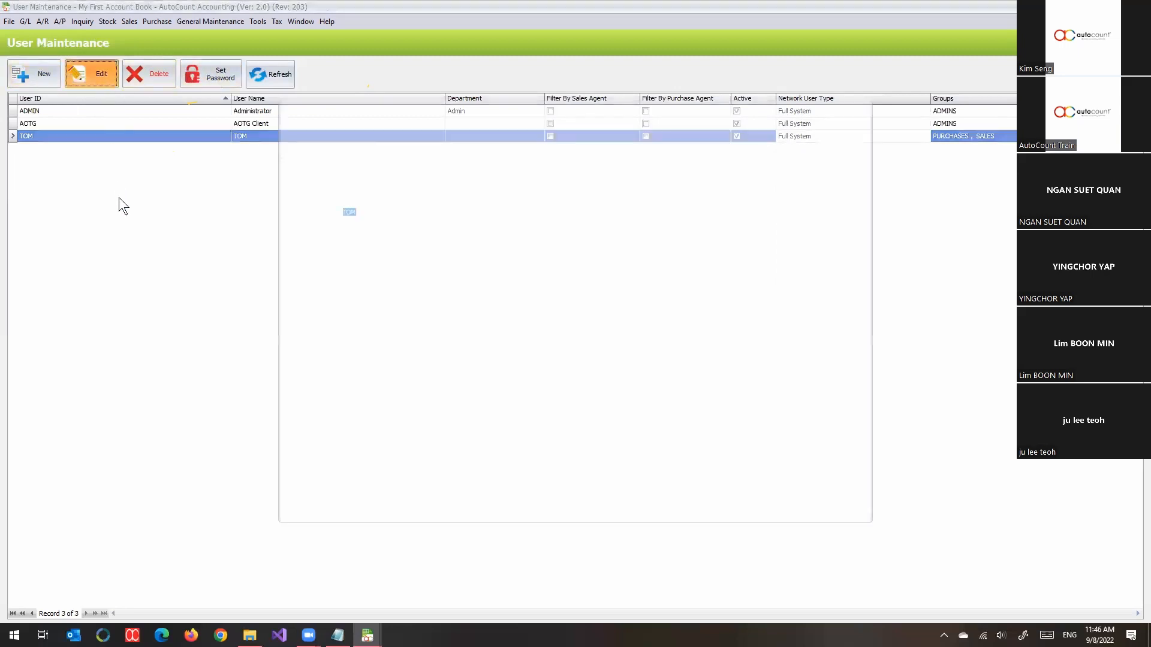
- Add BACKUPRESTORE to TOM's user groups and save his record
{"action": "left_click", "coordinate": [285, 395]}
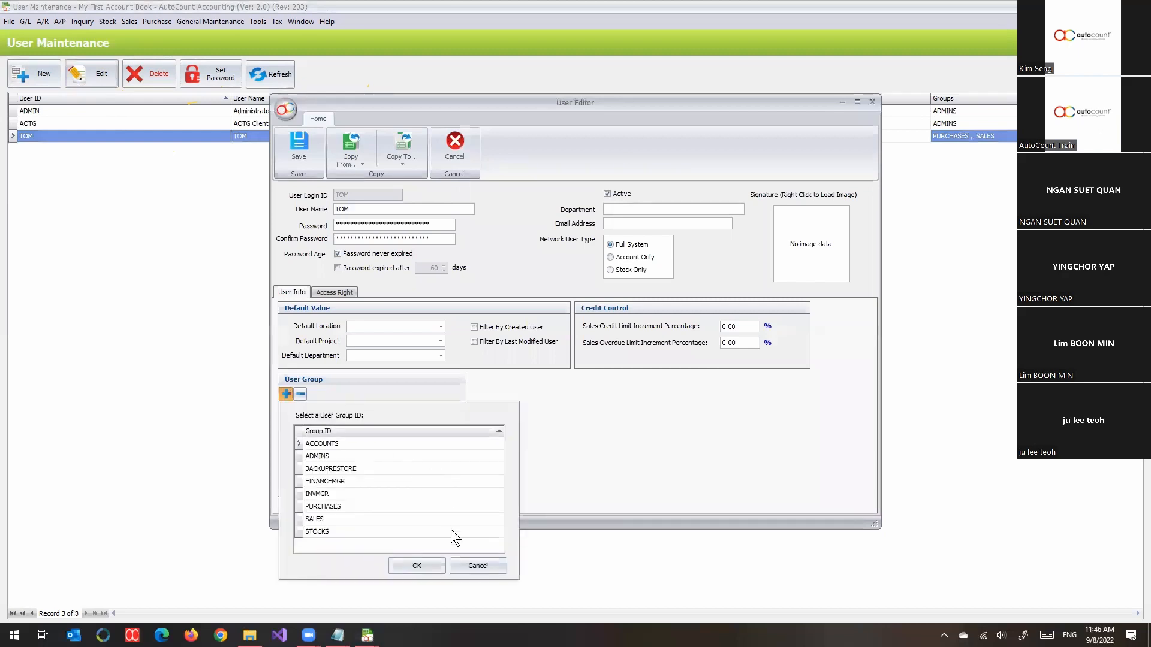
{"action": "left_click", "coordinate": [355, 472]}
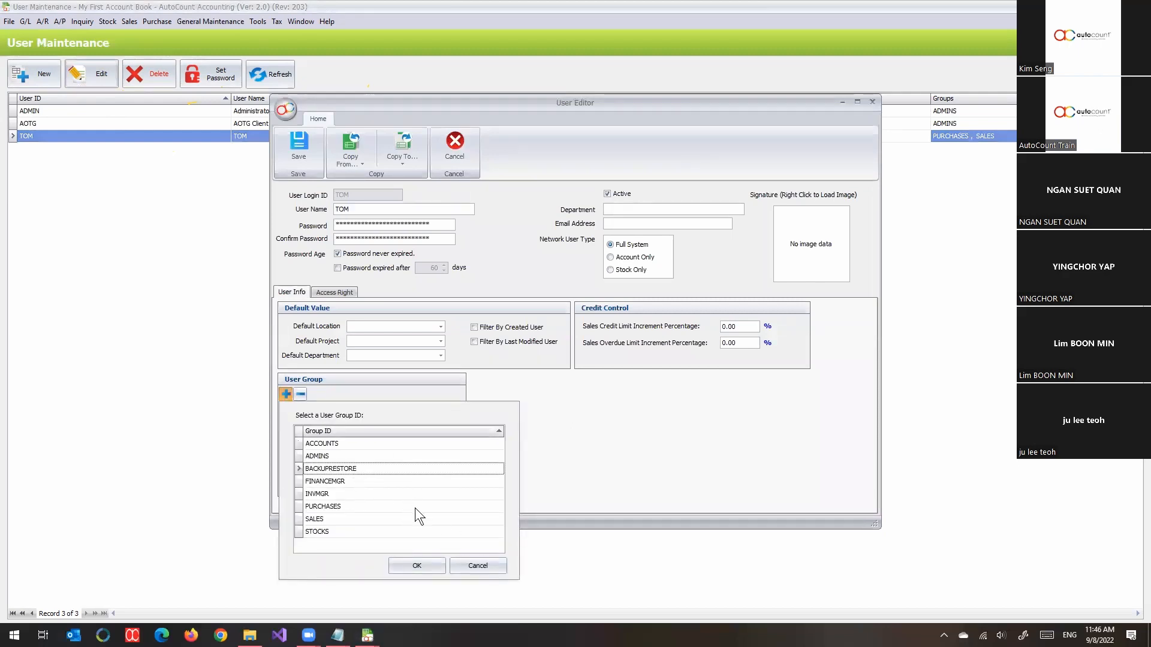
{"action": "left_click", "coordinate": [417, 571]}
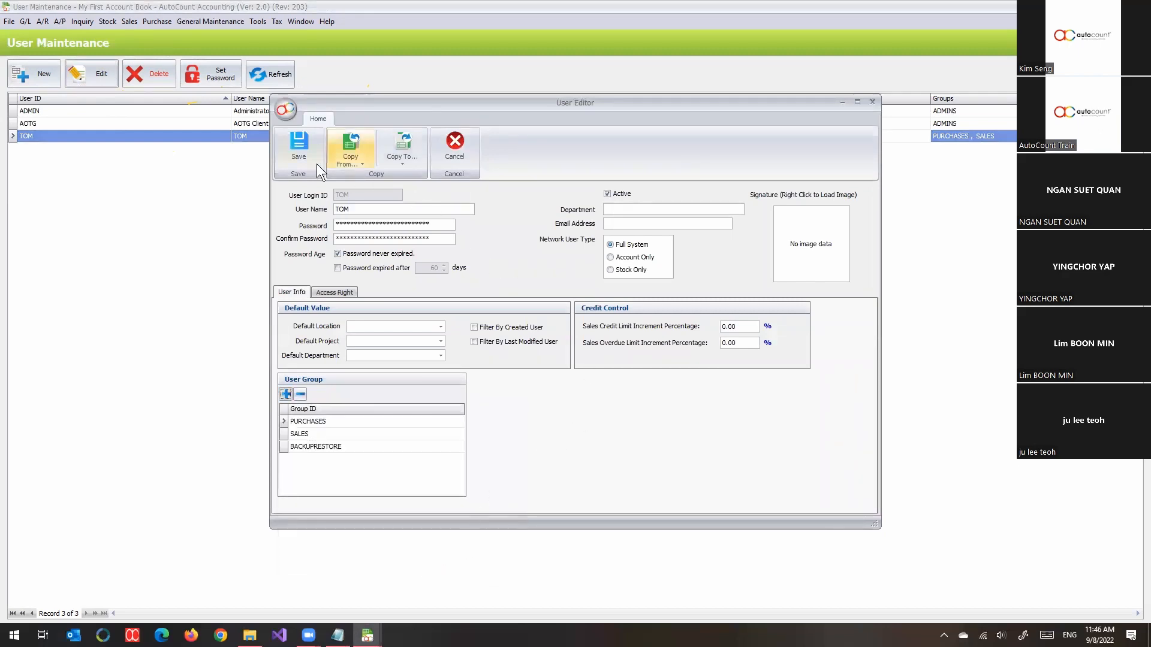
{"action": "left_click", "coordinate": [299, 154]}
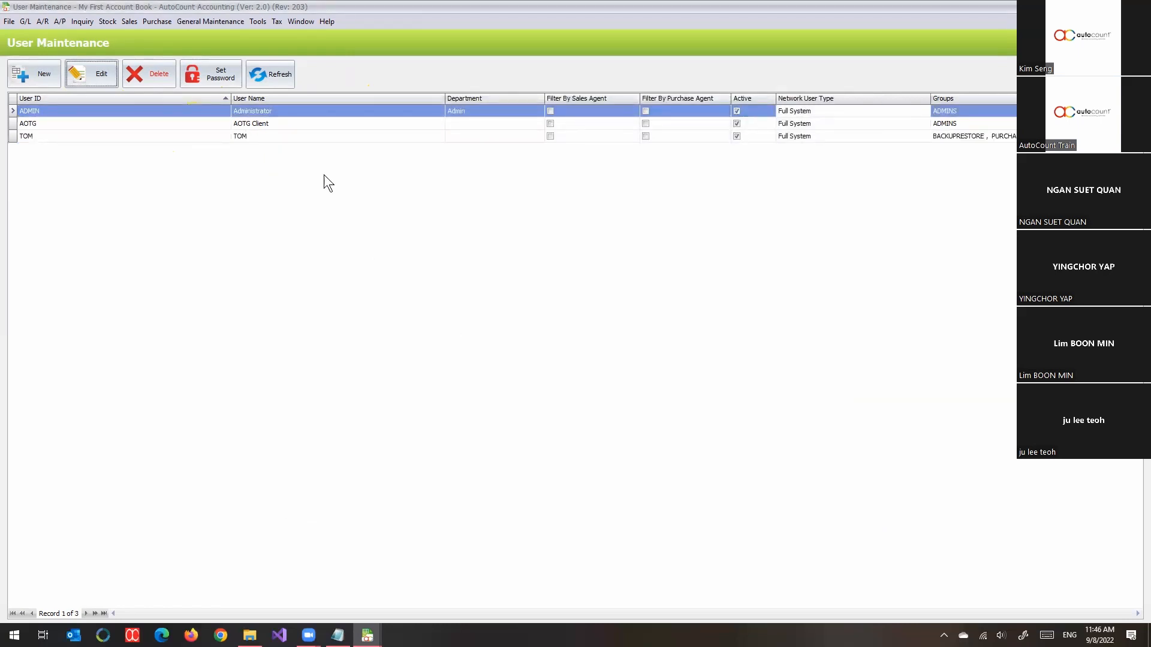
{"action": "left_click", "coordinate": [296, 136]}
- Open Access Right Maintenance and inspect the groups on Tools > Backup
{"action": "left_click", "coordinate": [211, 20]}
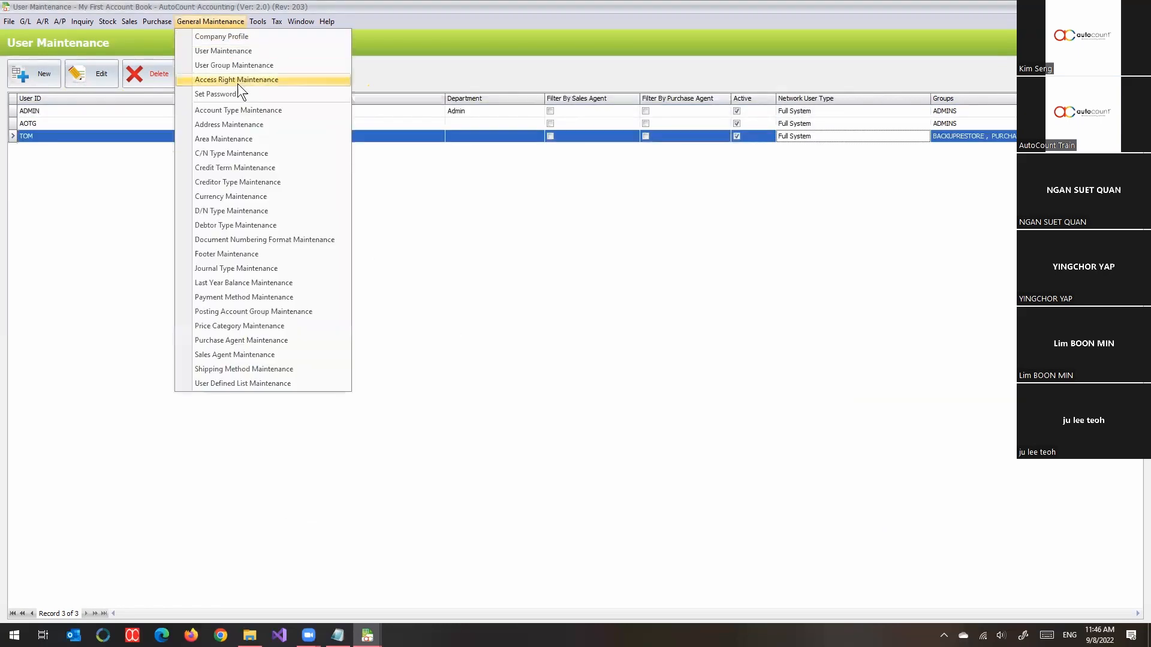
{"action": "left_click", "coordinate": [238, 80]}
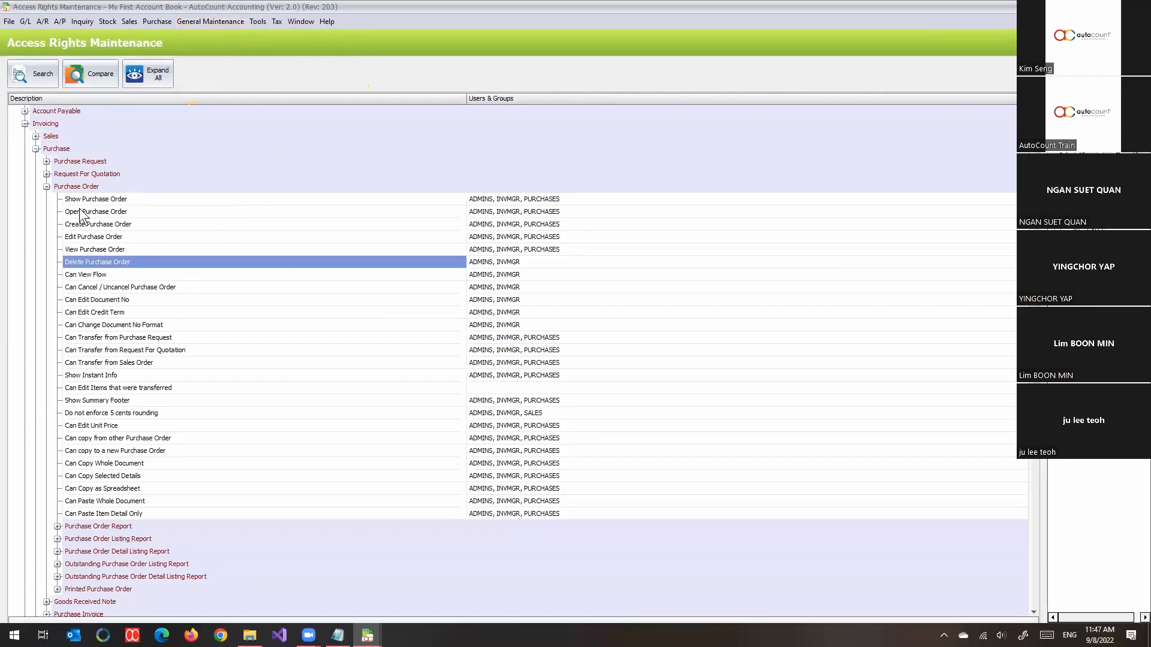
{"action": "left_click", "coordinate": [40, 152]}
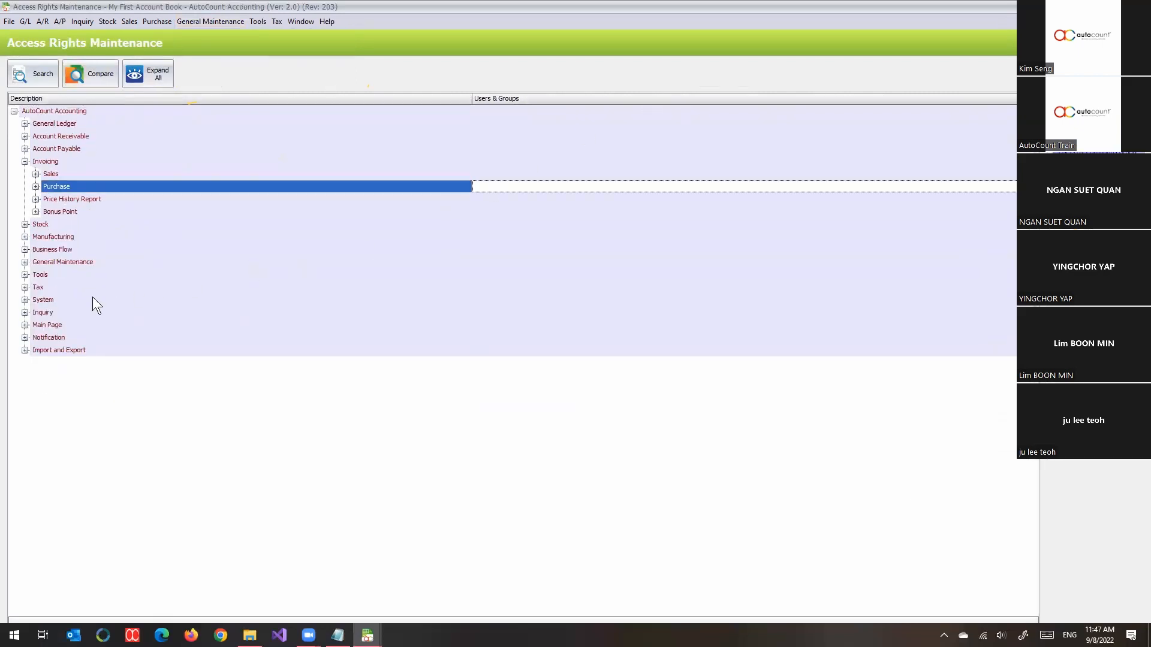
{"action": "left_click", "coordinate": [64, 276]}
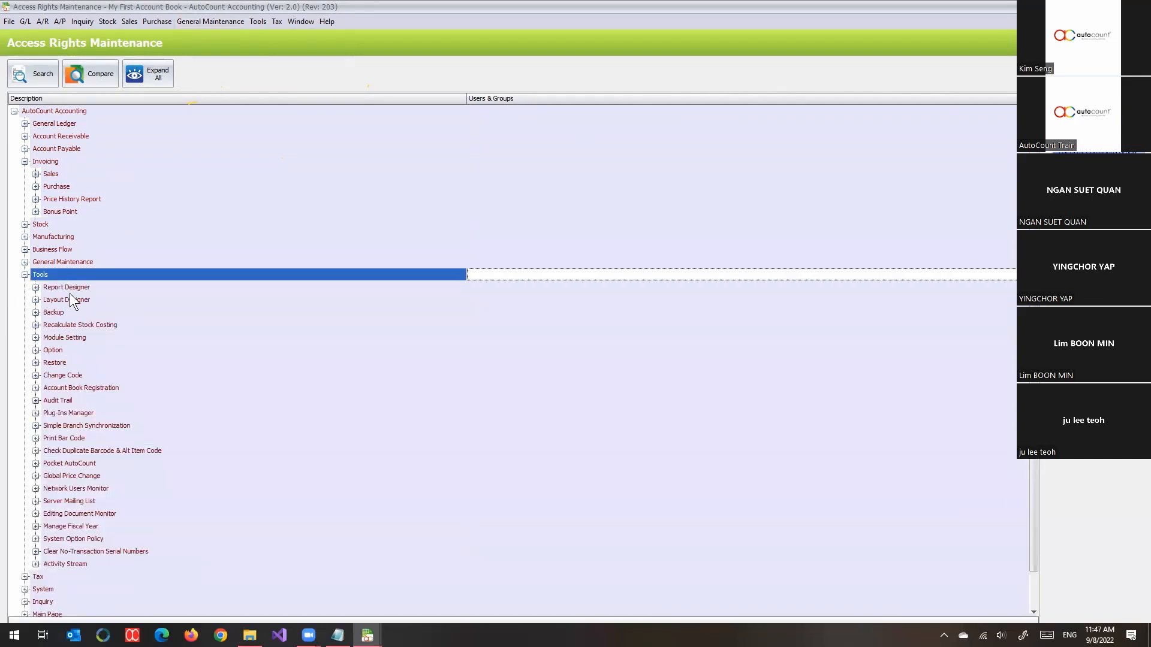
{"action": "left_click", "coordinate": [77, 310]}
{"action": "left_click", "coordinate": [77, 311]}
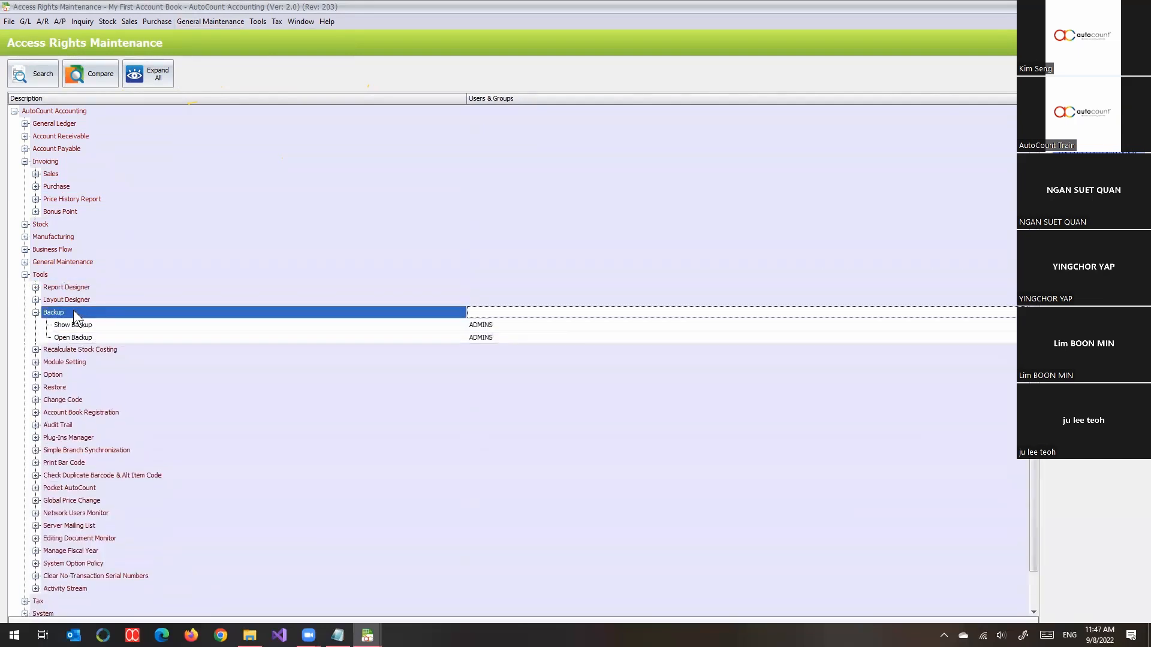
- Reopen Access Right Maintenance to confirm Show Backup now lists ADMINS and BACKUPRESTORE
{"action": "left_click", "coordinate": [1136, 7]}
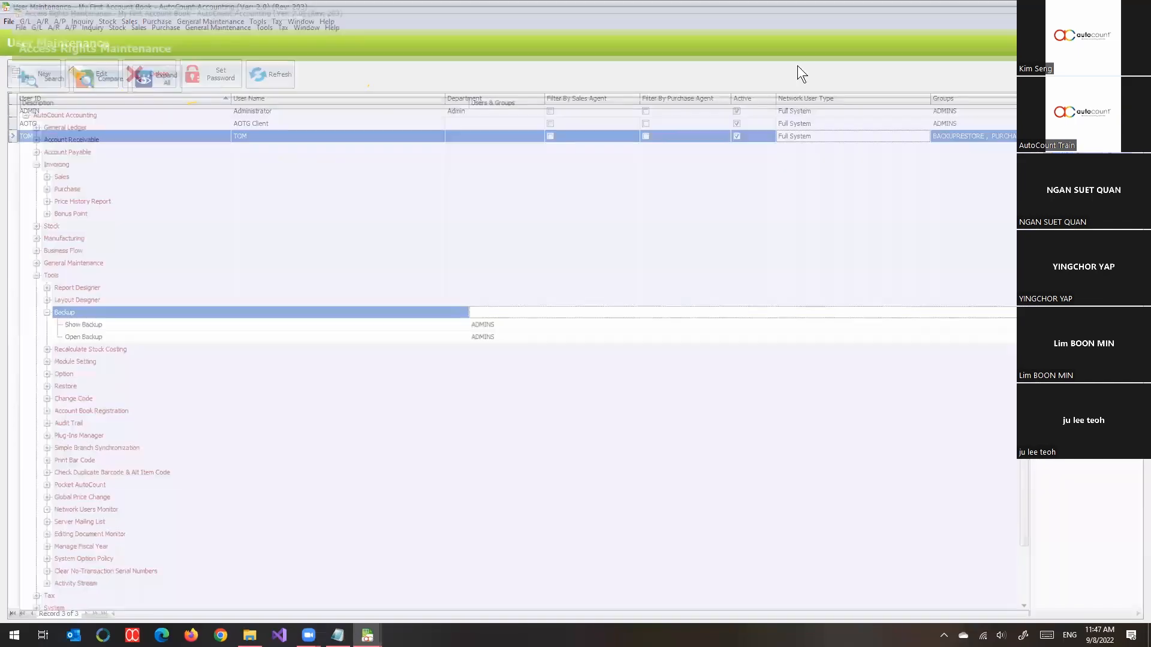
{"action": "left_click", "coordinate": [229, 23]}
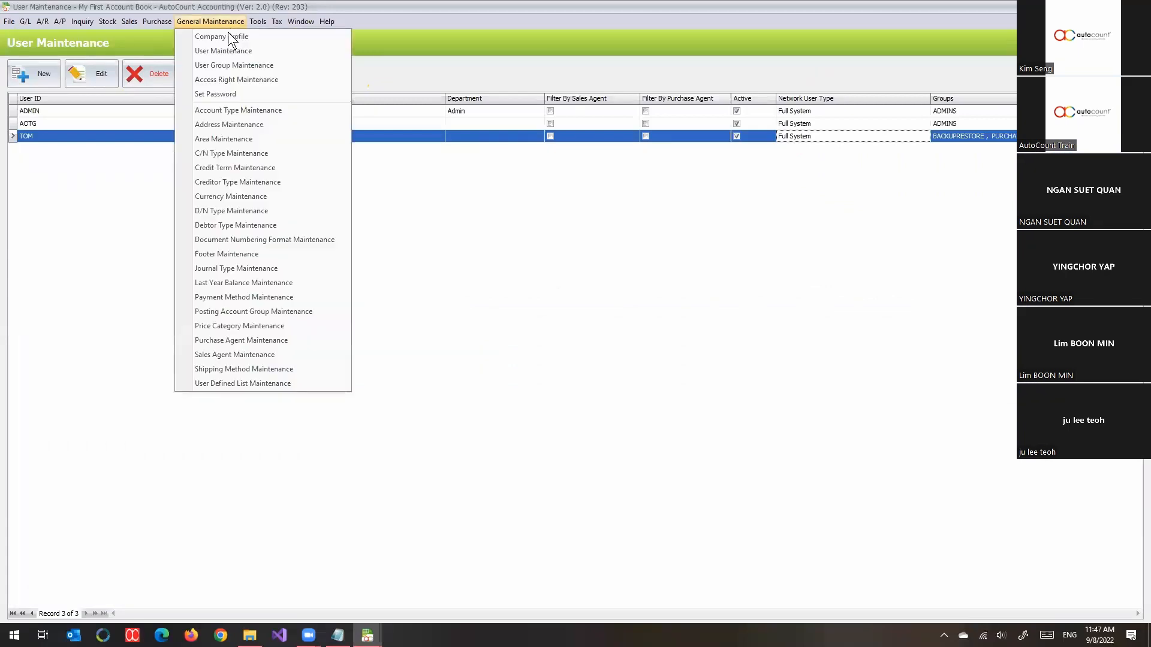
{"action": "left_click", "coordinate": [255, 81]}
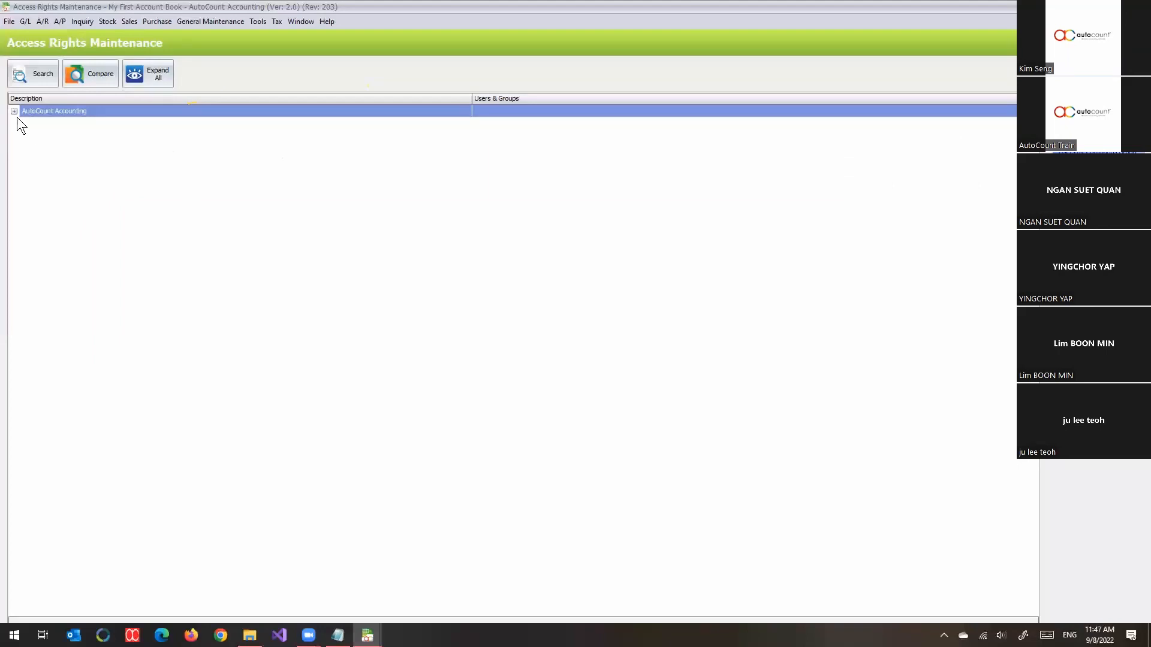
{"action": "left_click", "coordinate": [14, 112]}
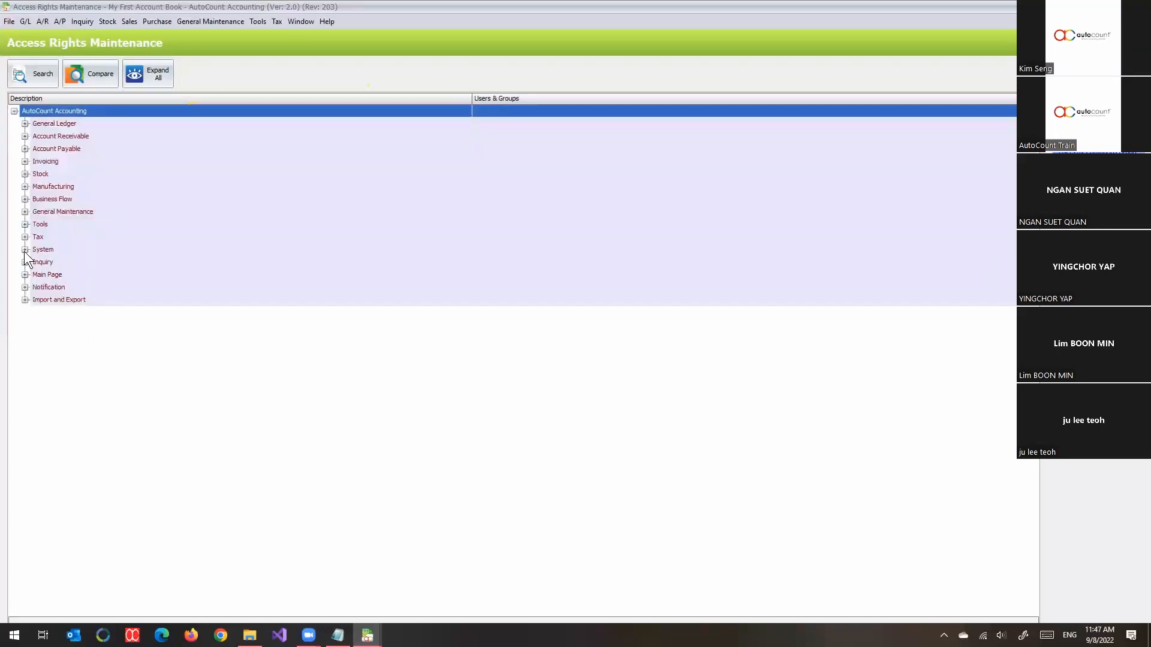
{"action": "left_click", "coordinate": [25, 224]}
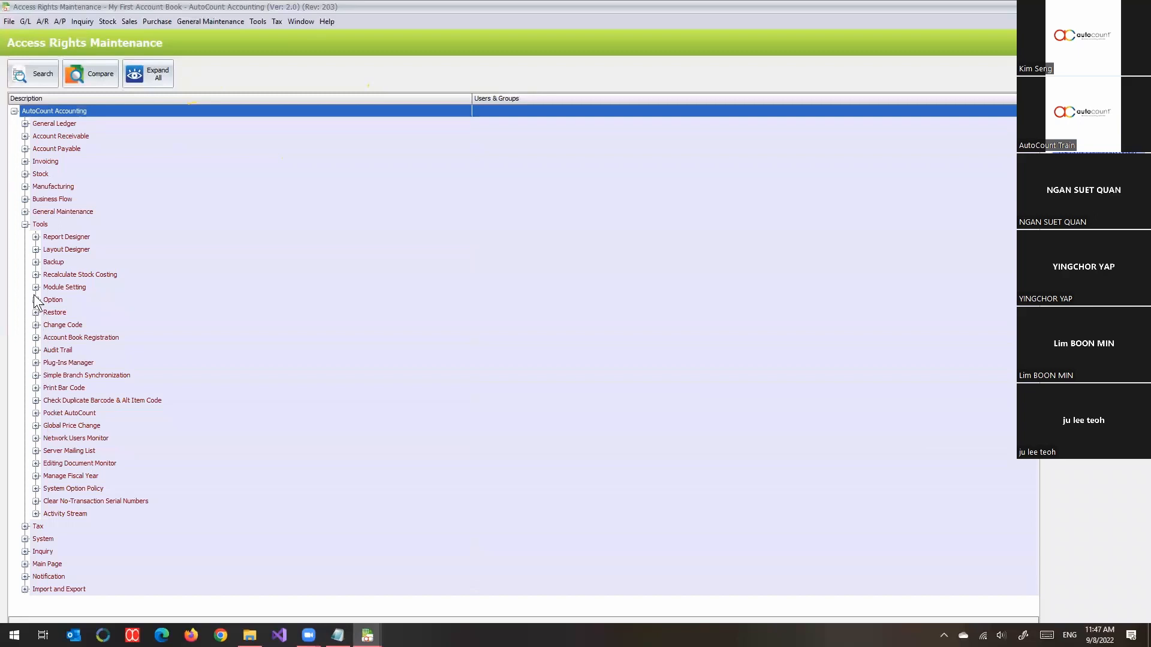
{"action": "left_click", "coordinate": [36, 262]}
{"action": "left_click", "coordinate": [468, 275]}
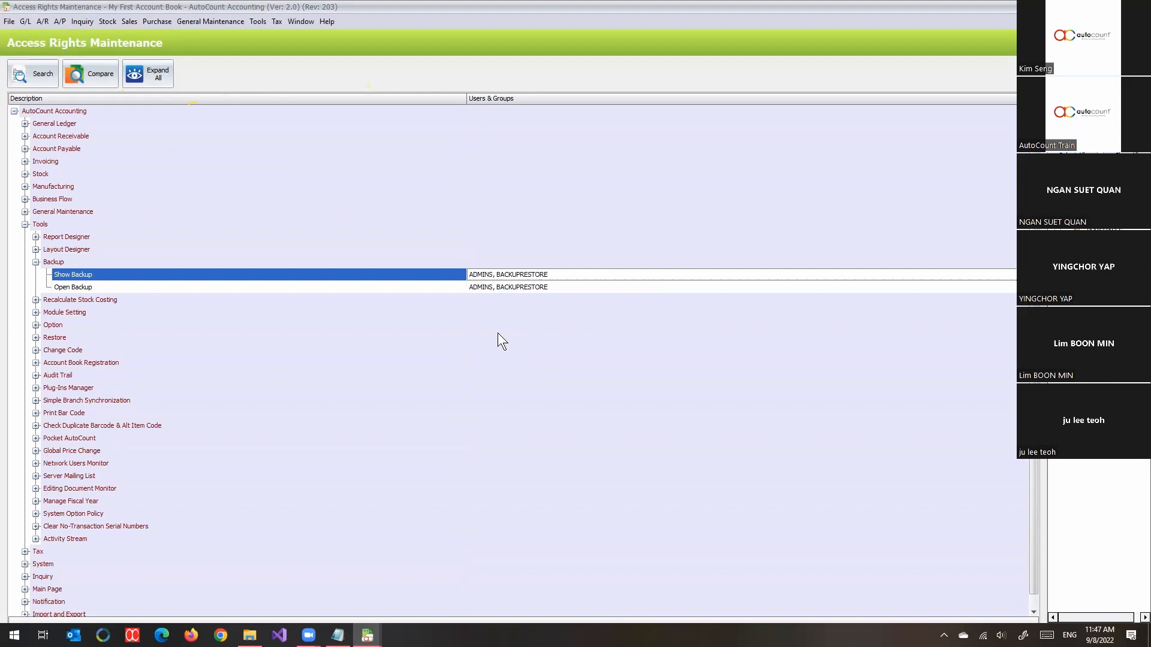
{"action": "left_click", "coordinate": [255, 21]}
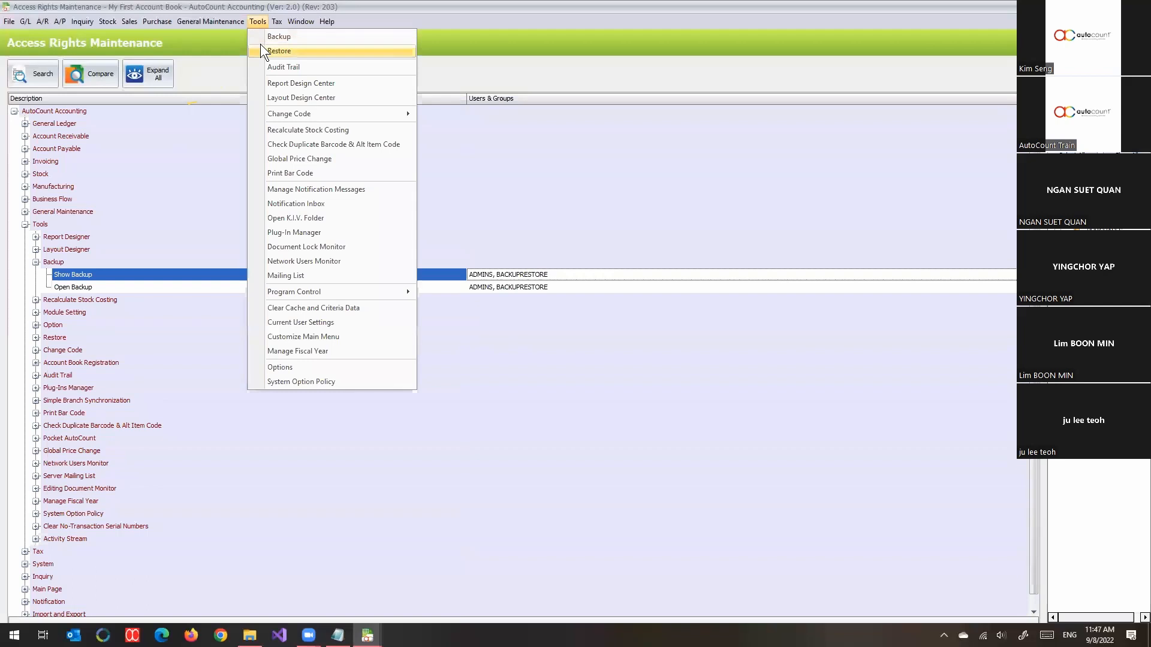
{"action": "left_click", "coordinate": [297, 38]}
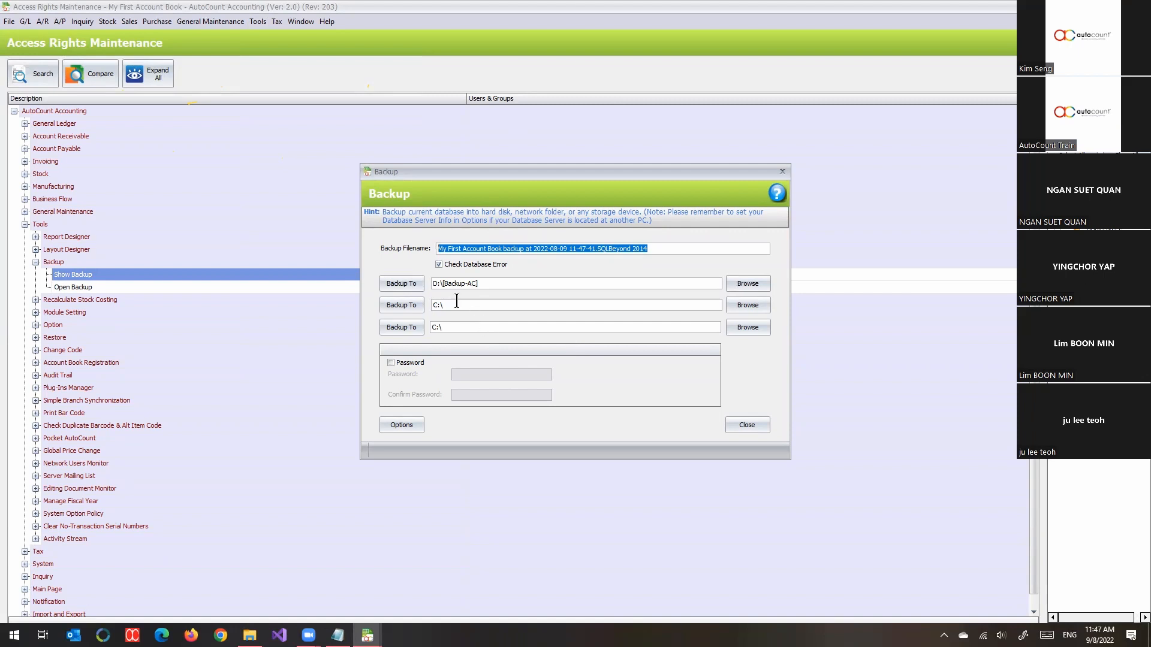
{"action": "left_click", "coordinate": [738, 424]}
{"action": "left_click", "coordinate": [256, 21]}
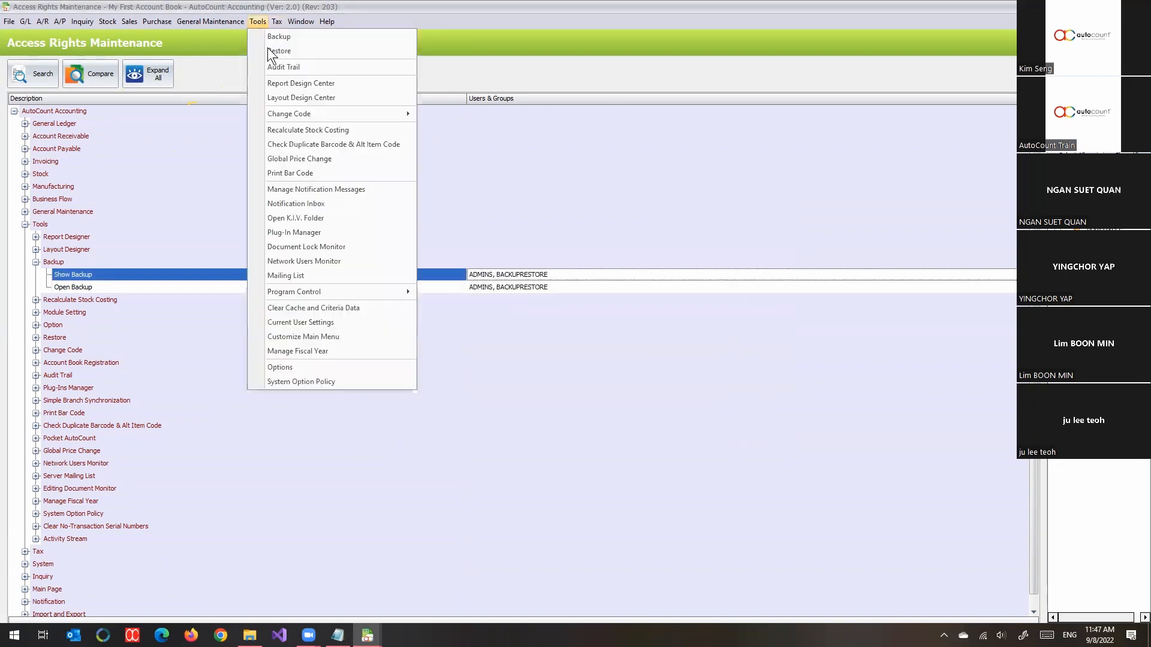
{"action": "left_click", "coordinate": [264, 51]}
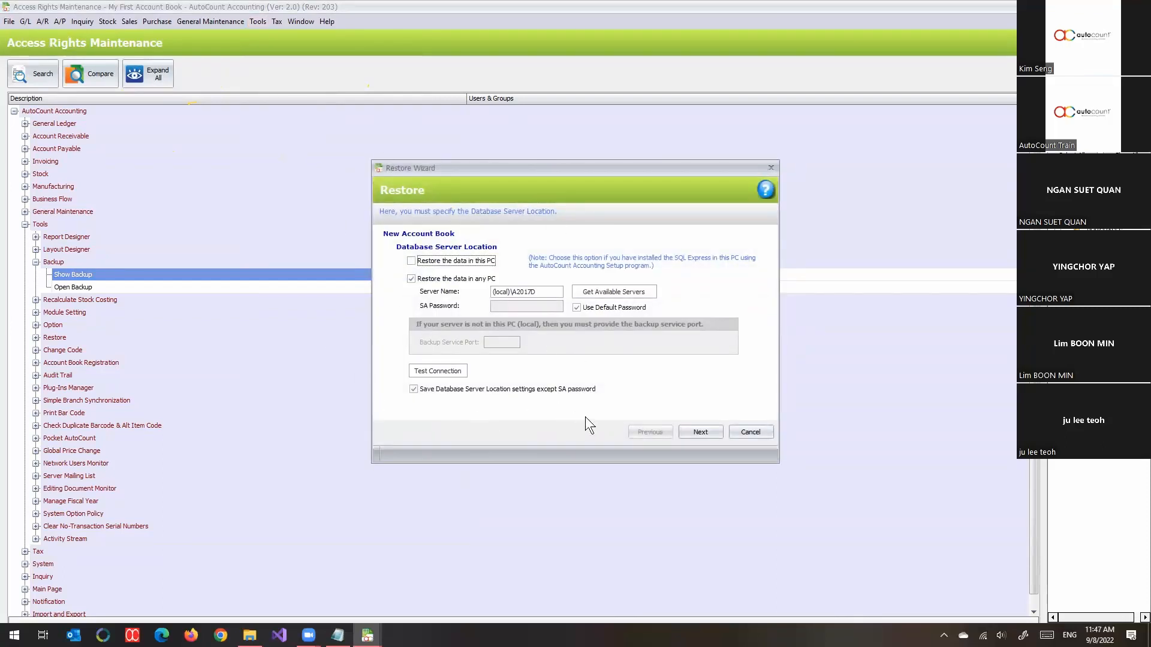
{"action": "left_click", "coordinate": [739, 430]}
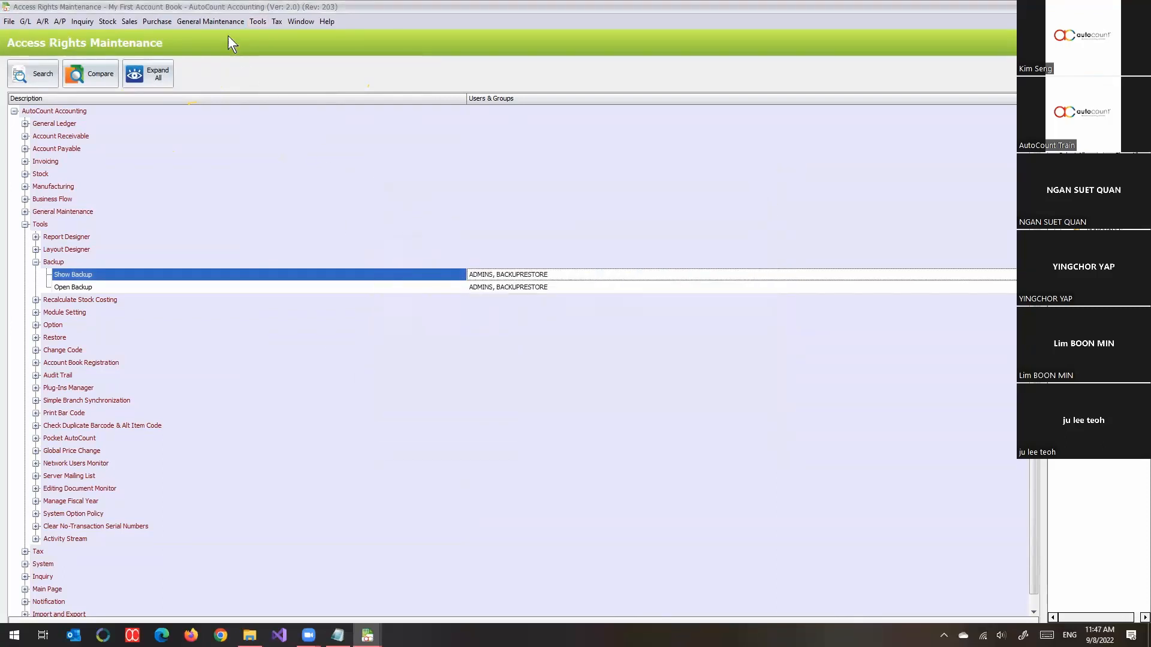
{"action": "left_click", "coordinate": [259, 19]}
{"action": "left_click", "coordinate": [272, 37]}
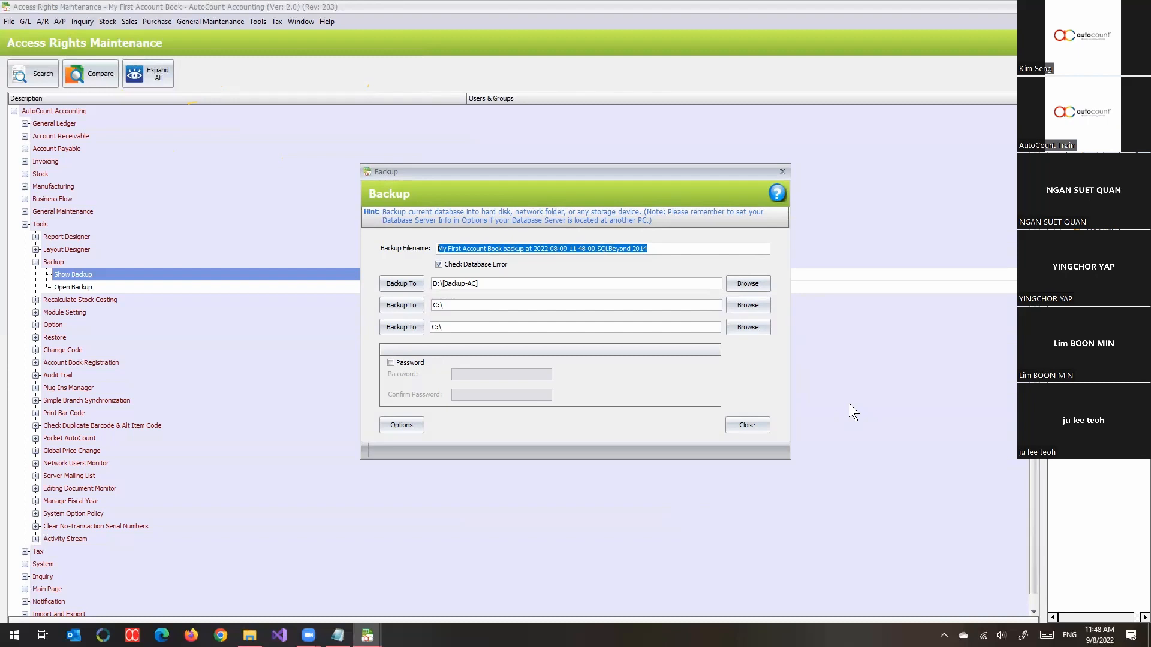
{"action": "left_click", "coordinate": [763, 427]}
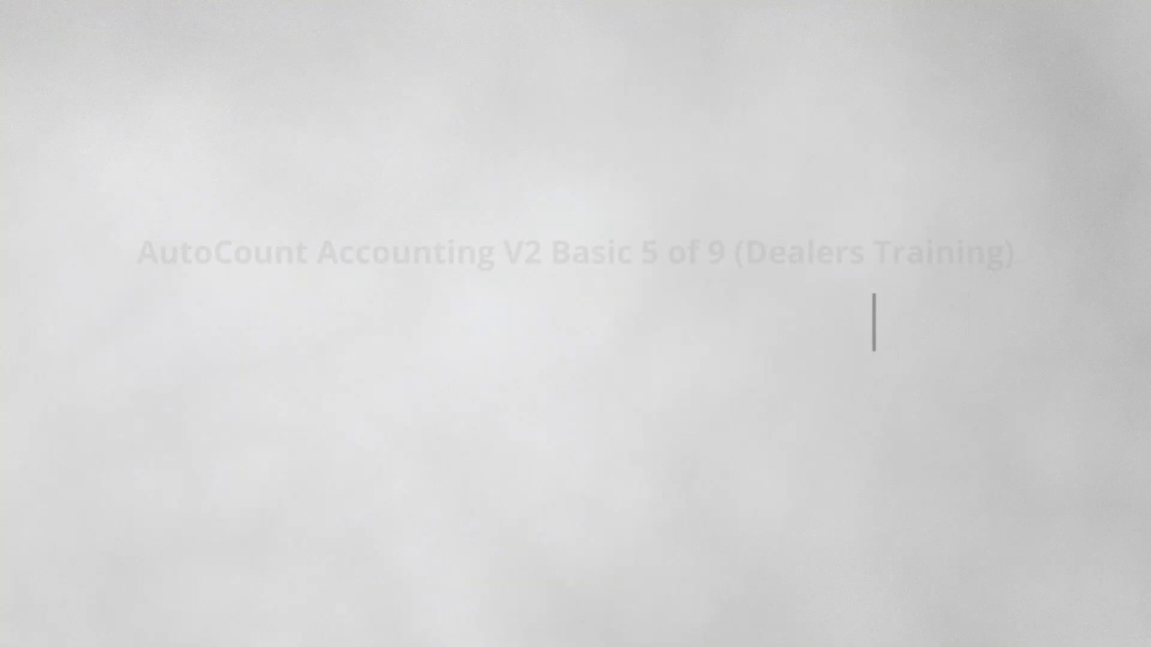